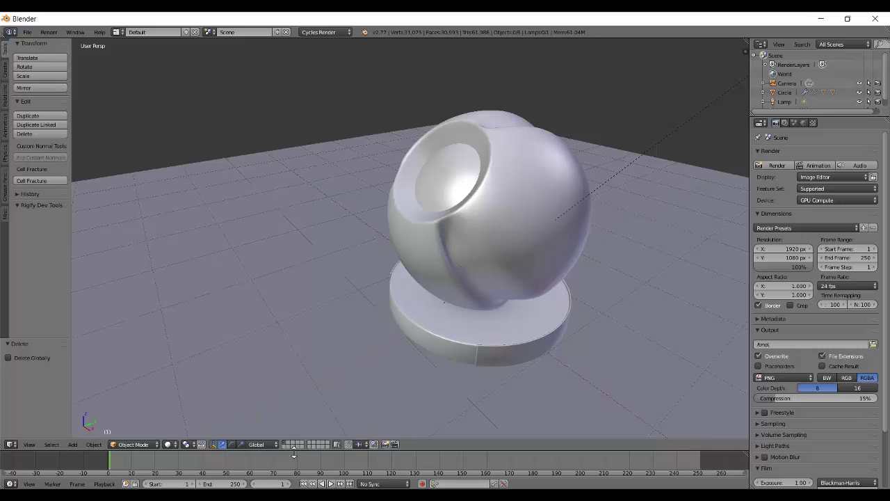
Step: Enlarge the timeline area upward until it takes up about half of the window's height
drag(293, 450, 340, 304)
middle_drag(402, 254, 304, 229)
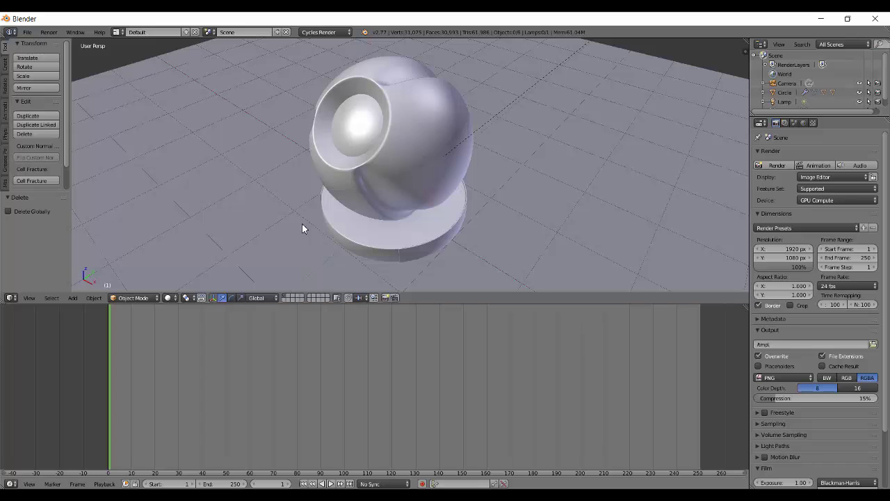
drag(302, 304, 302, 244)
scroll(302, 228, down, 2)
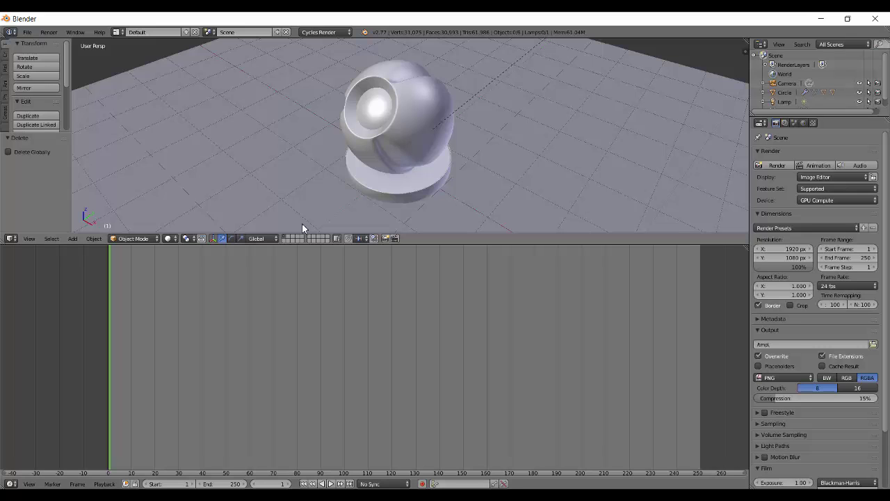
middle_drag(302, 228, 302, 228)
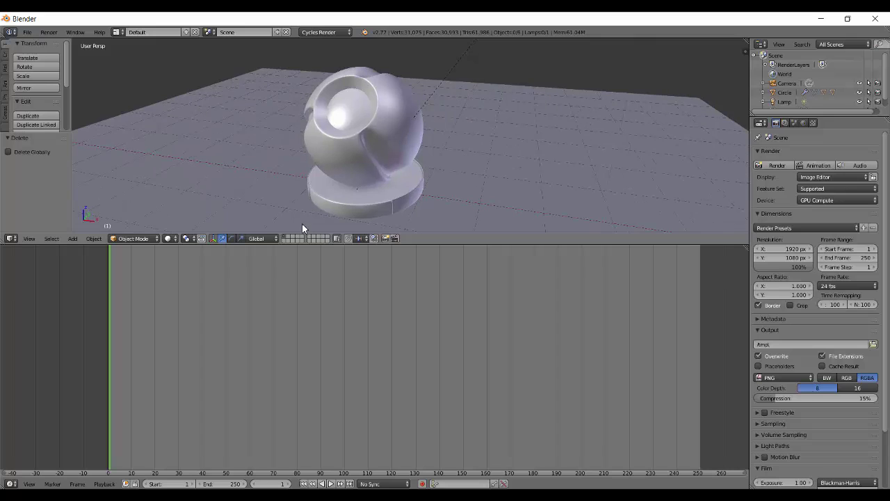
Step: Select the sphere, show its material settings and change the timeline area into a Node Editor
right_click(301, 228)
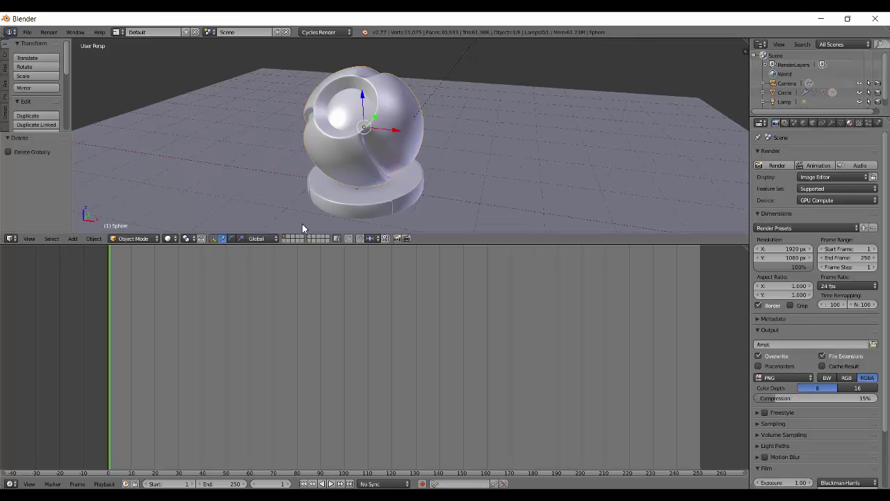
click(851, 123)
click(11, 483)
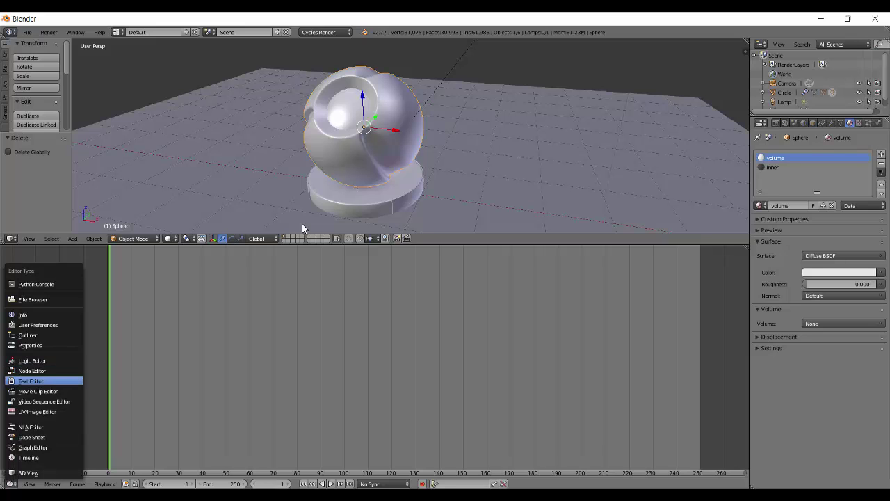
click(31, 371)
scroll(329, 360, up, 7)
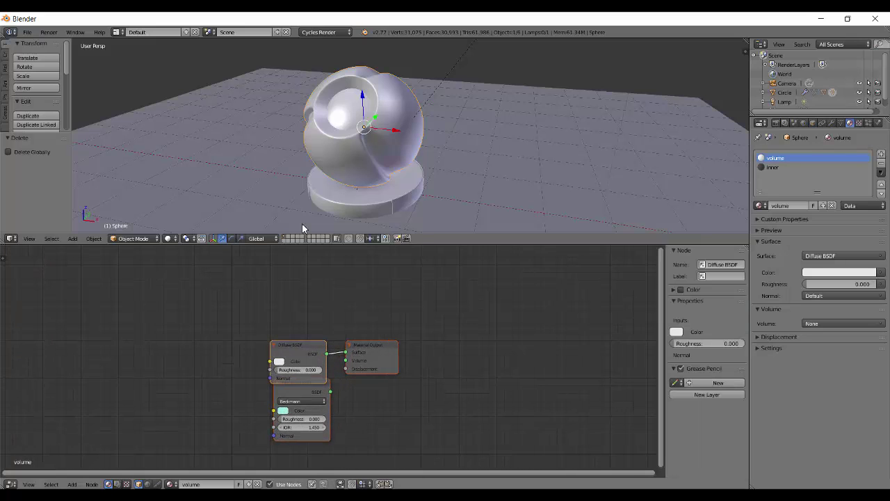
Step: Delete the Diffuse BSDF and Refraction BSDF nodes from the volume material, leaving only the Material Output
drag(299, 345, 243, 285)
drag(372, 345, 438, 320)
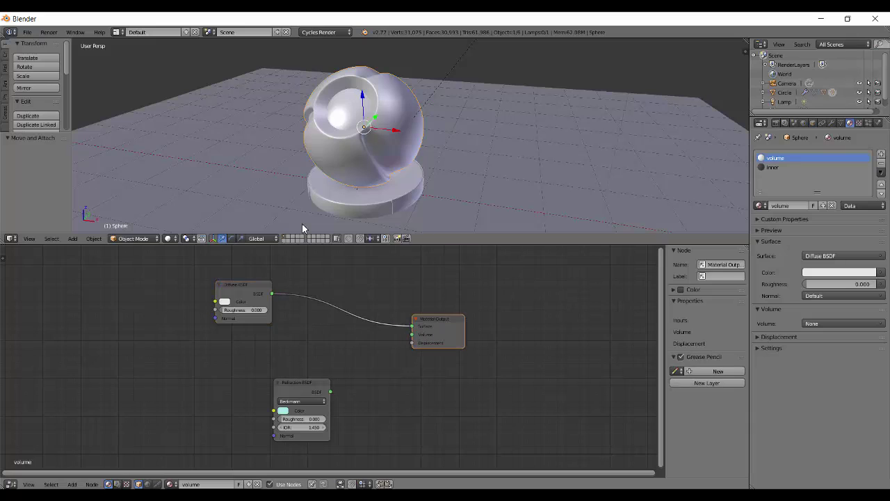
click(301, 393)
key(x)
click(243, 292)
key(x)
scroll(329, 360, up, 3)
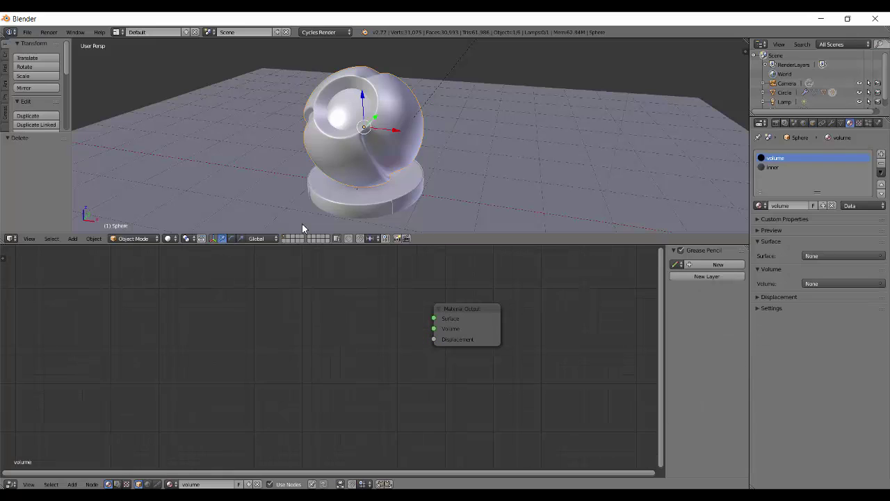
Step: Add a Volume Absorption shader node and link its output to the Material Output's Volume input
middle_drag(272, 335, 238, 360)
key(shift+a)
mouse_move(237, 388)
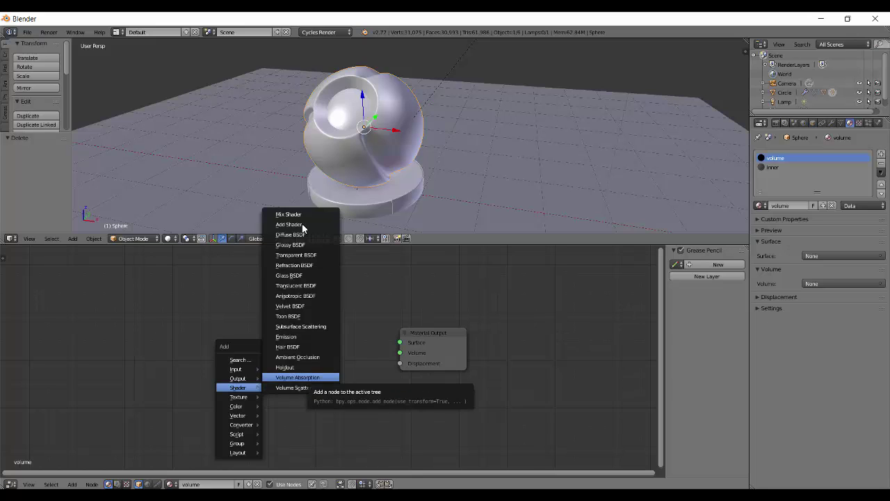
click(298, 377)
click(253, 341)
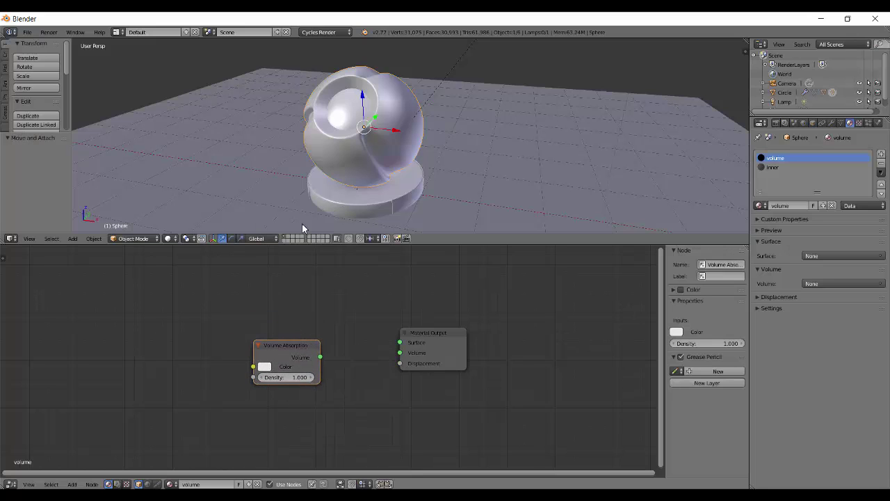
drag(320, 357, 400, 353)
Step: Try linking the Volume Absorption output to the Material Output's Surface input as well, and undo that link
drag(320, 357, 400, 342)
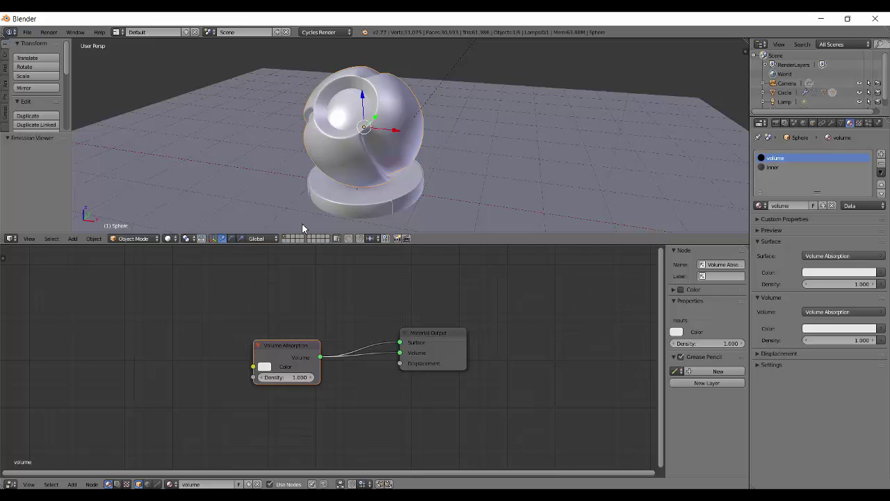
key(ctrl+z)
key(ctrl+z)
key(ctrl+z)
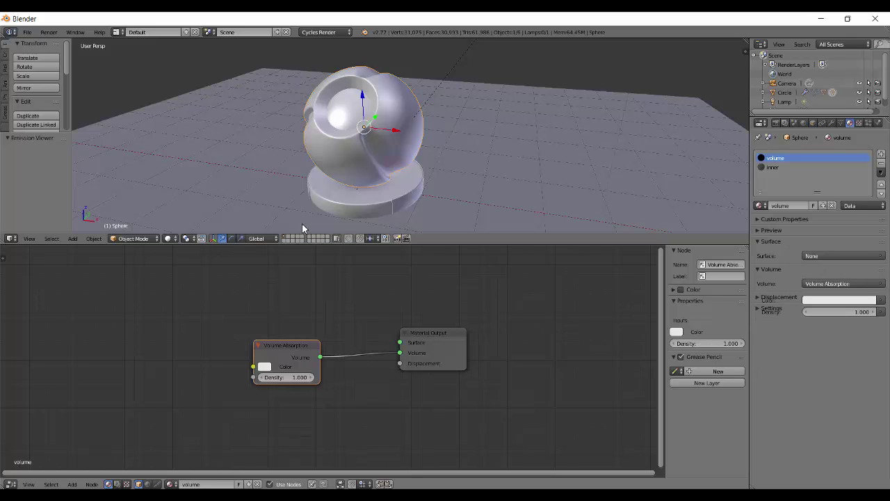
Step: Move the Volume Absorption node away from the Material Output and set its colour to turquoise green, hue 0.466 and saturation 0.864
key(g)
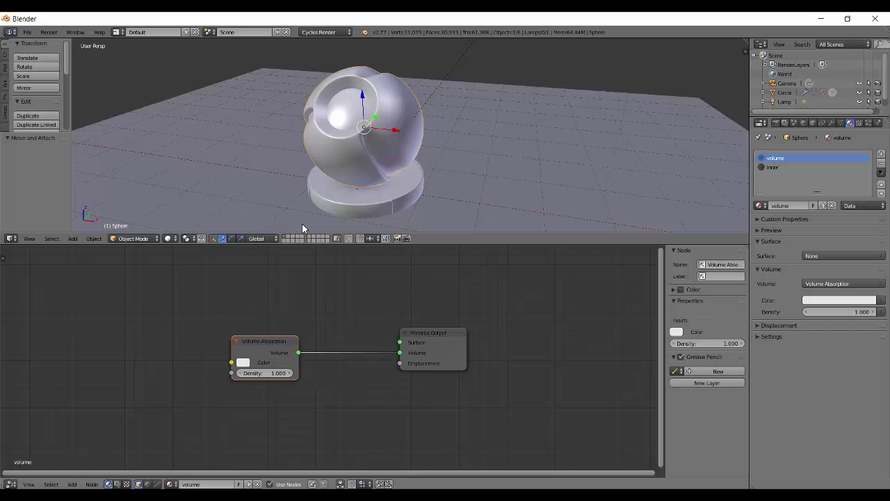
drag(299, 353, 400, 353)
scroll(400, 353, up, 1)
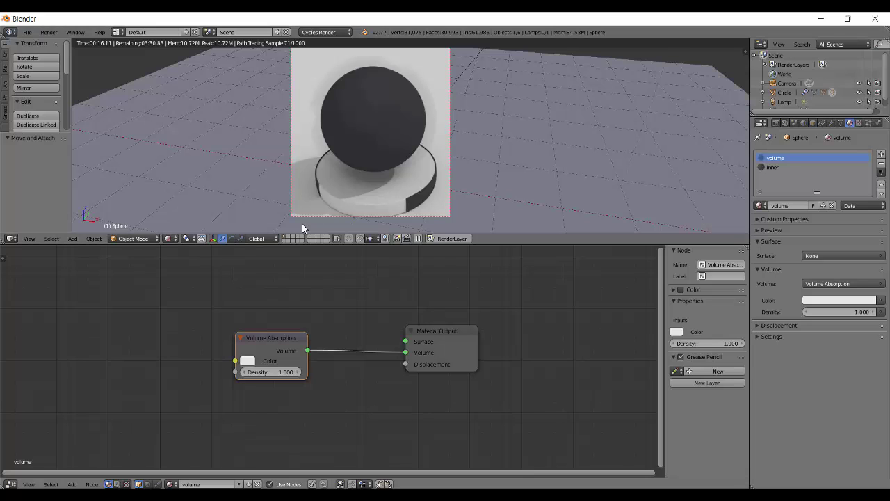
click(248, 360)
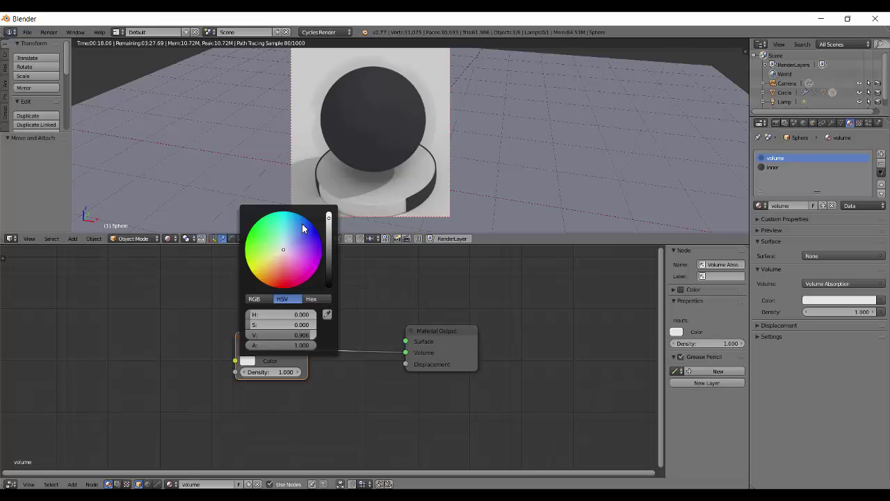
mouse_move(283, 250)
mouse_down()
mouse_move(288, 220)
mouse_move(274, 220)
mouse_up()
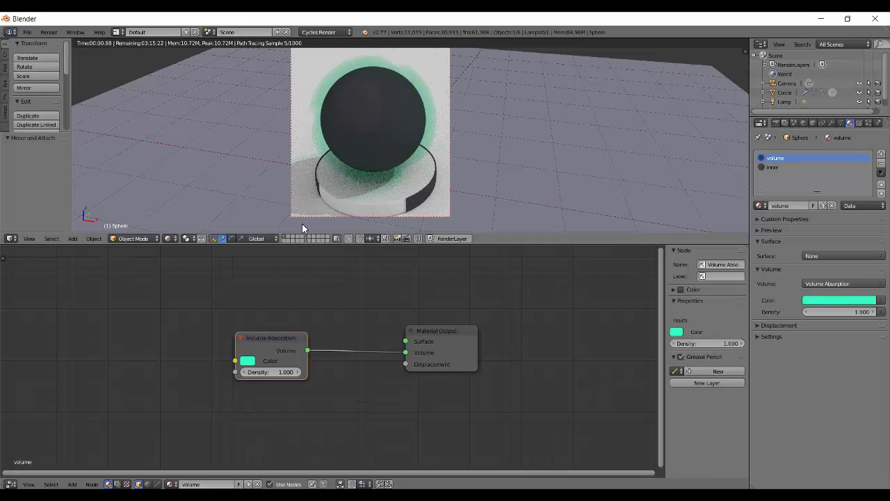
Step: Try the Volume Absorption node's density at 29.1 and at 0 in the rendered preview
drag(271, 372, 373, 372)
text(29.1)
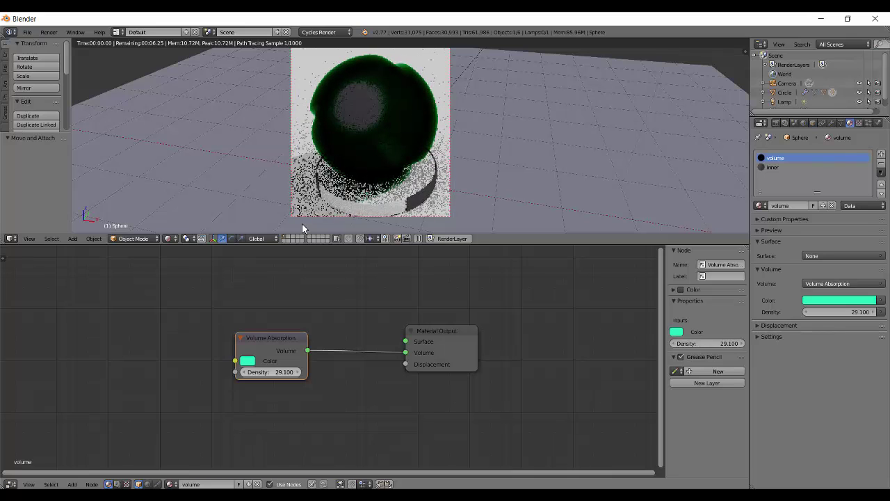
key(Return)
drag(278, 372, 177, 372)
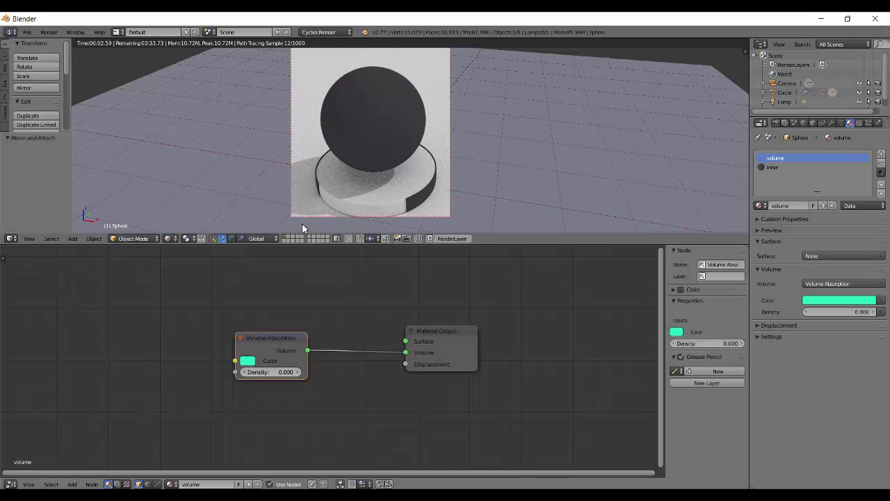
Step: Set the Volume Absorption node's density to 2
click(271, 372)
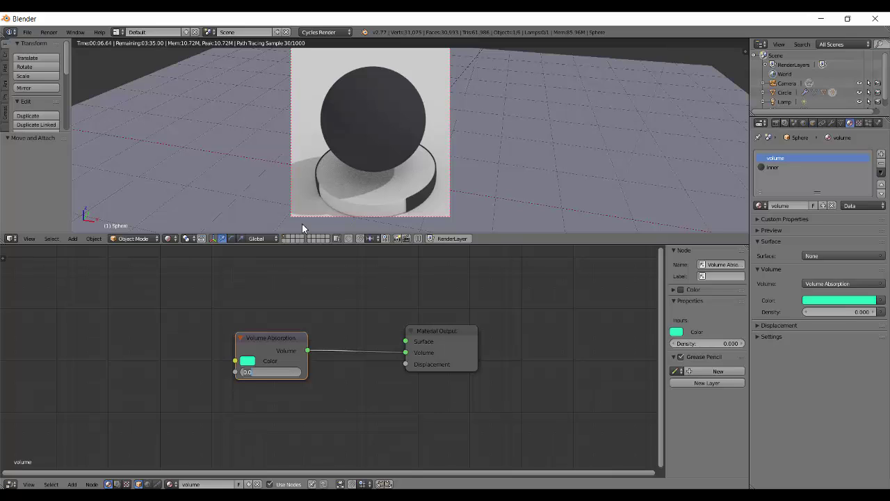
text(2)
key(Return)
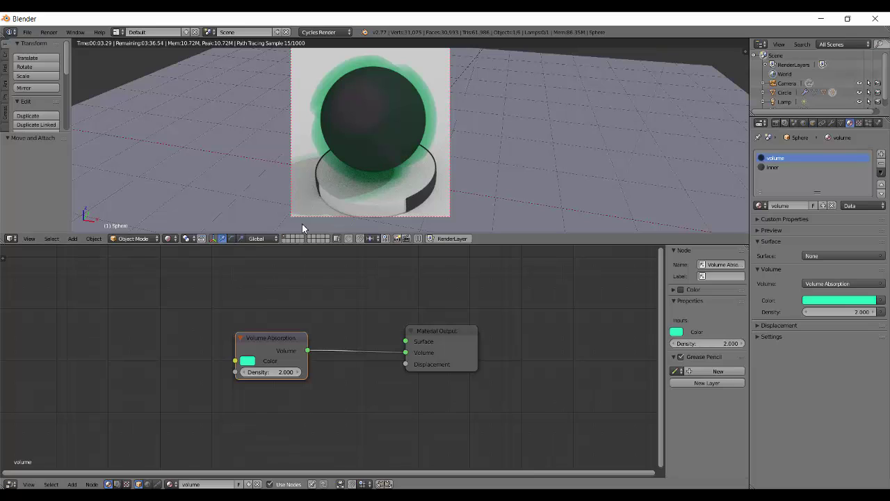
Step: Reposition the Volume Absorption node and set its colour back to white
drag(272, 337, 295, 303)
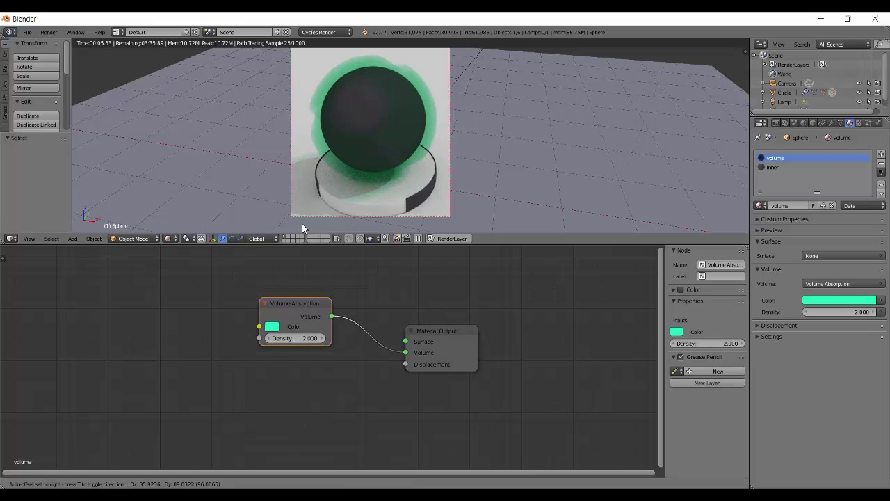
drag(303, 228, 302, 228)
click(289, 274)
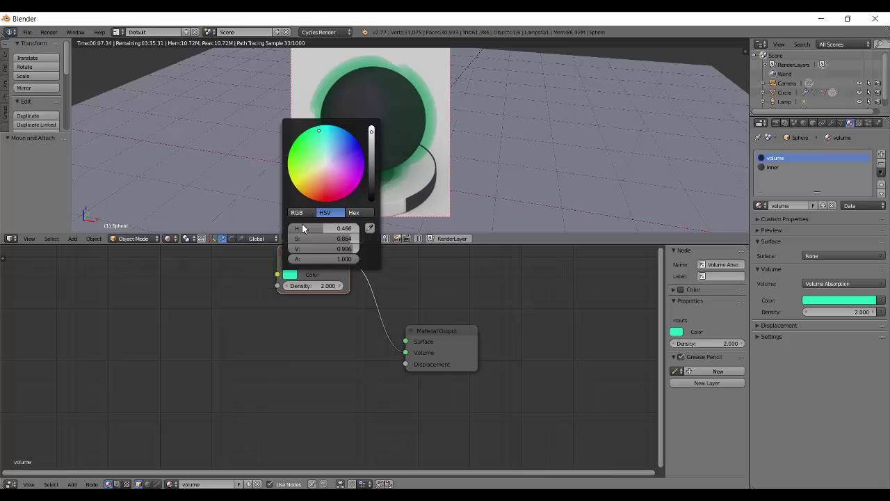
drag(340, 238, 329, 315)
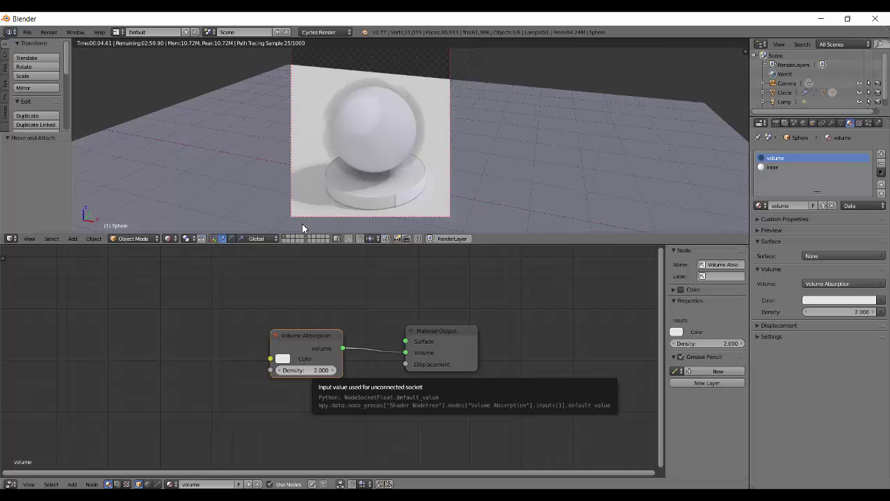
Step: Set the white absorption's density to 5 and check the rendered sphere from several angles
click(306, 370)
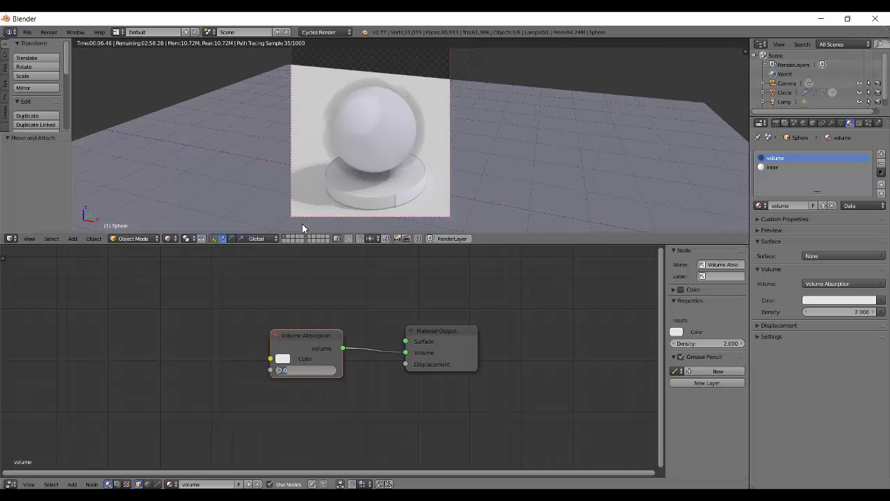
text(5)
key(Return)
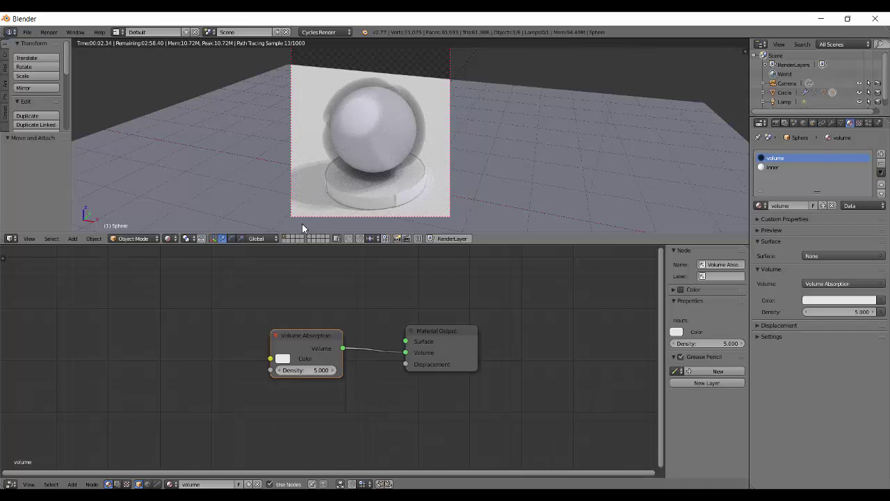
middle_drag(302, 229, 316, 212)
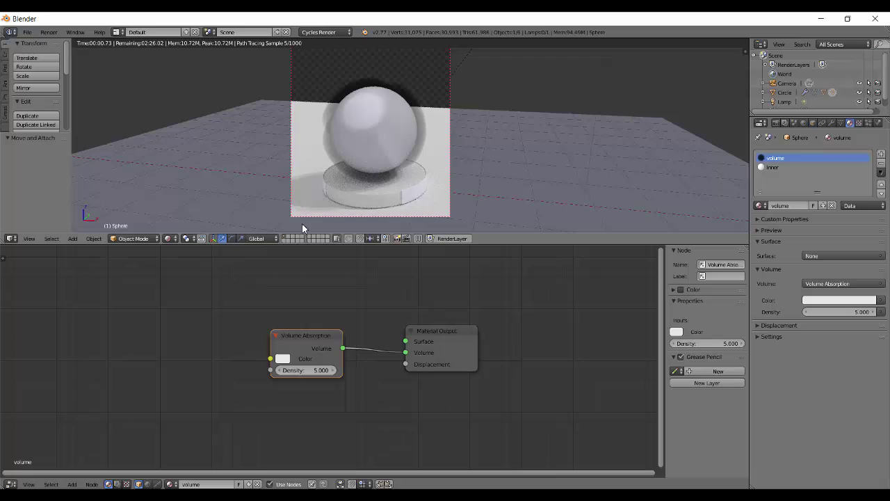
key(KP_2)
key(KP_2)
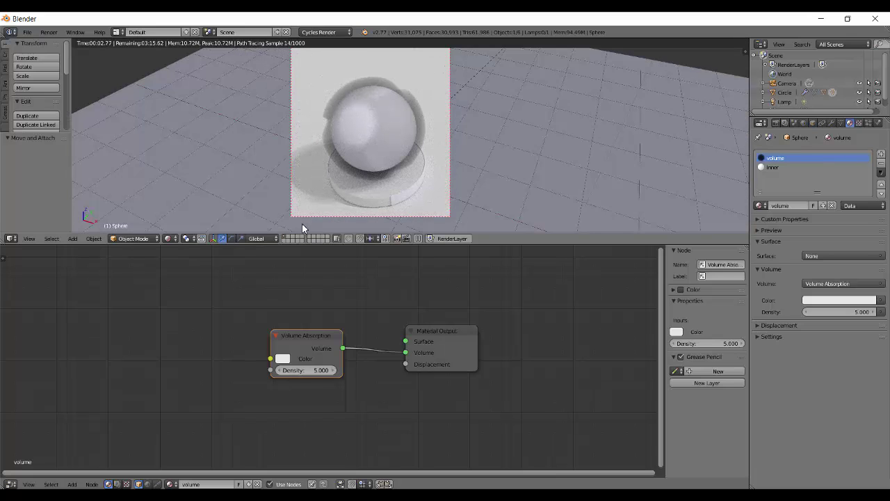
middle_drag(302, 228, 299, 221)
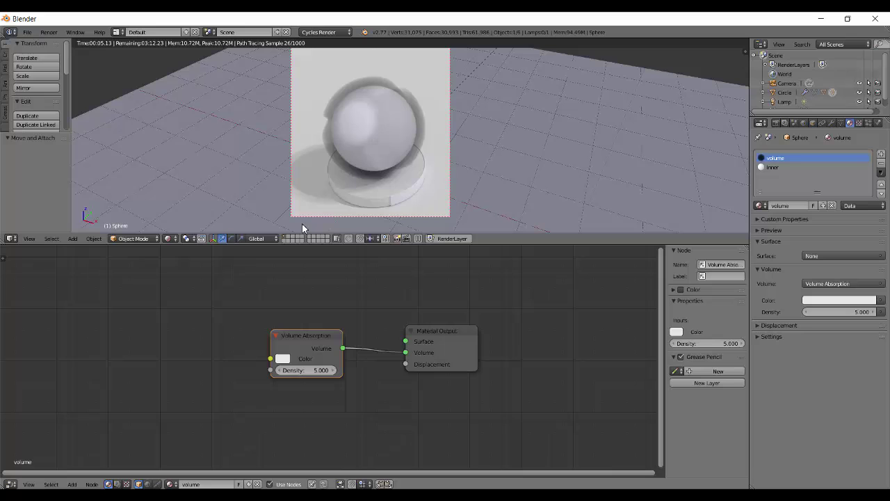
Step: Raise the Volume Absorption node's density to 17.5 and check the rendered sphere
drag(306, 370, 330, 371)
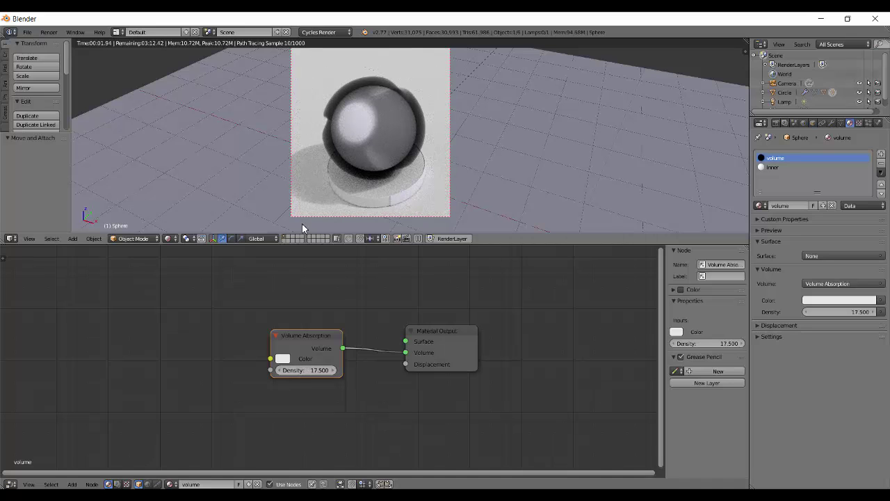
middle_drag(302, 228, 302, 211)
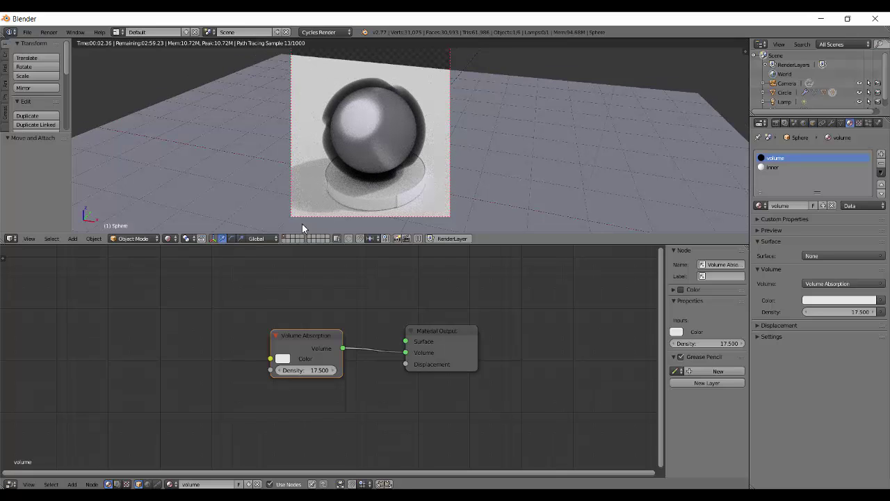
middle_drag(302, 229, 302, 235)
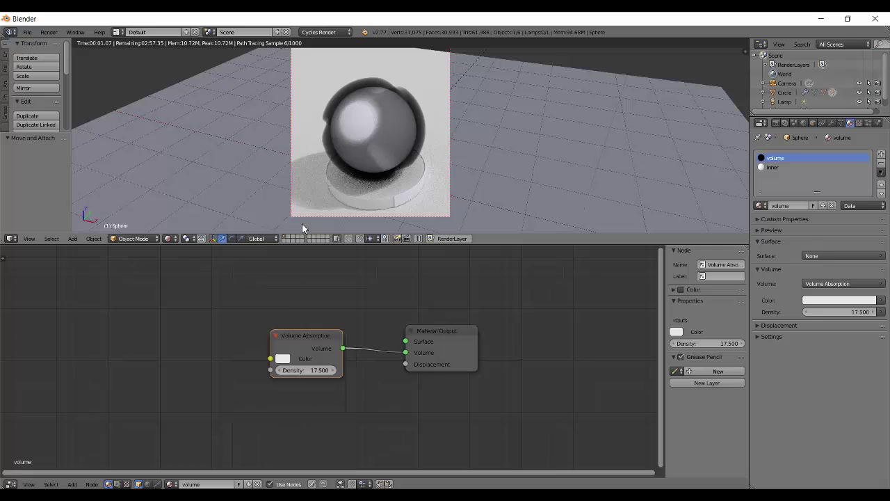
Step: Move the Volume Absorption node away from the Material Output and change its colour to light pink
middle_drag(362, 307, 343, 333)
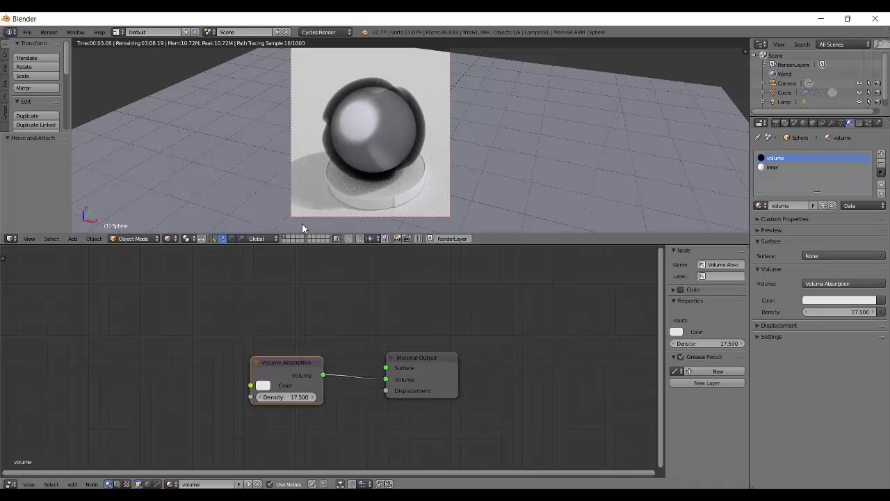
mouse_move(286, 362)
mouse_down()
mouse_move(288, 313)
mouse_move(254, 340)
mouse_up()
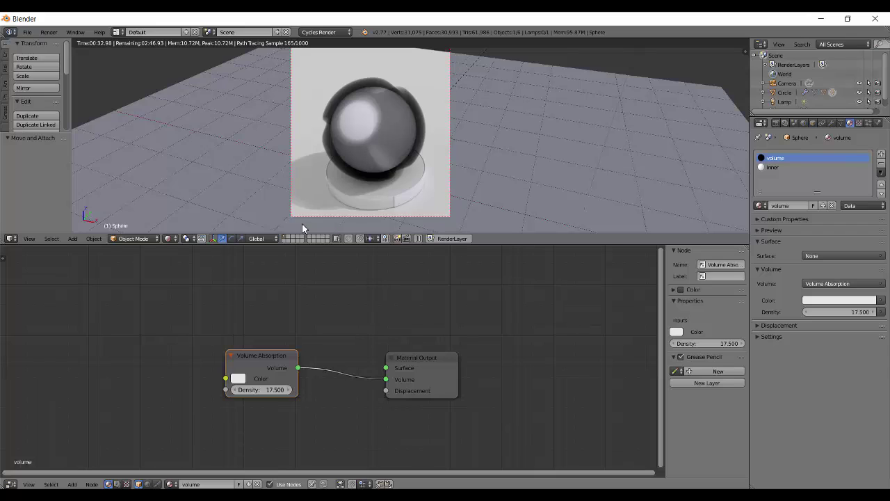
scroll(331, 358, up, 1)
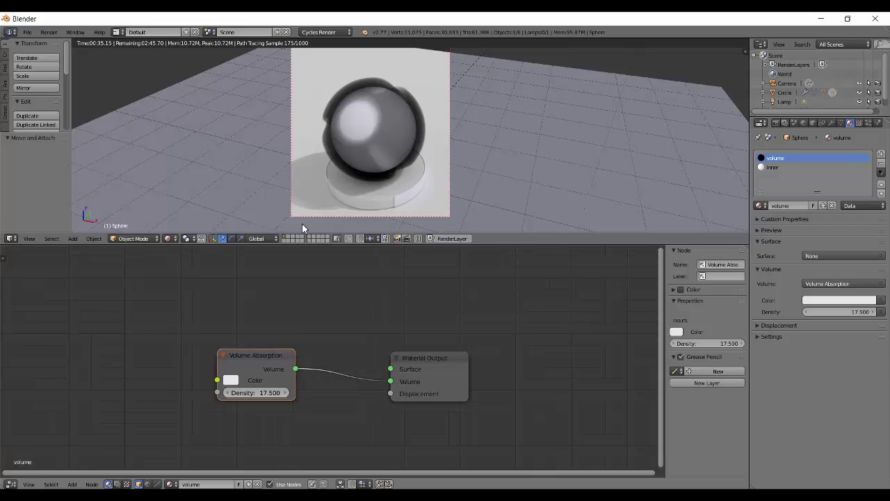
click(231, 380)
click(269, 274)
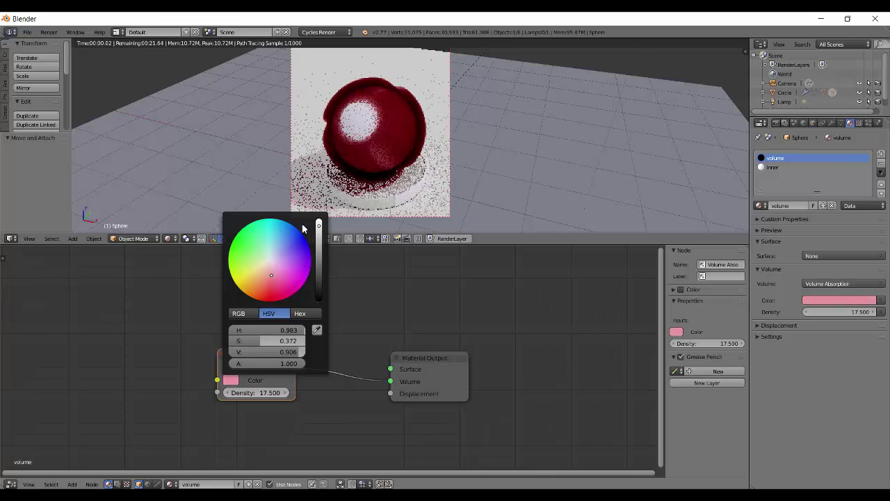
drag(268, 274, 268, 273)
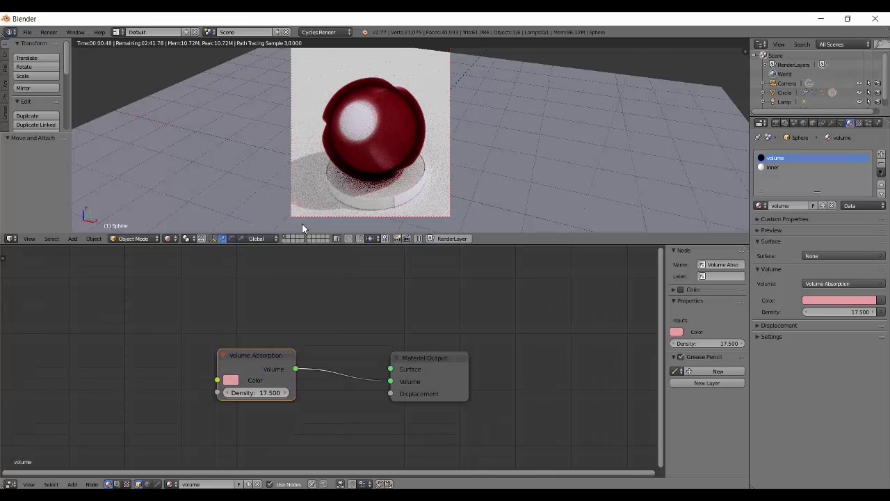
Step: Try a density of 25 and then 5 on the pink Volume Absorption node
drag(256, 392, 234, 392)
click(256, 392)
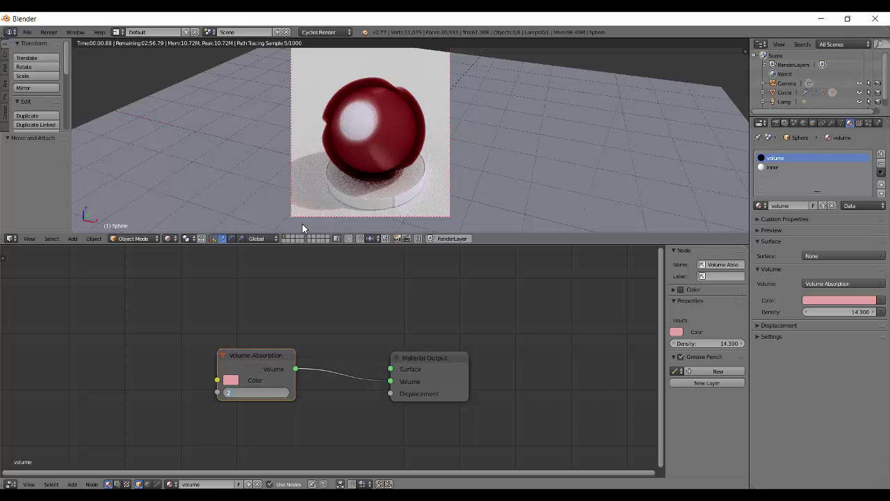
text(25)
key(Return)
click(255, 392)
text(5)
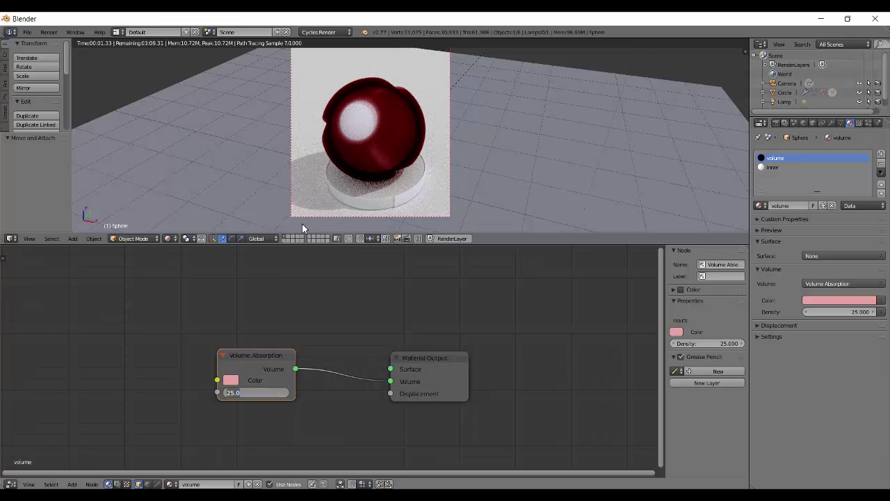
key(Return)
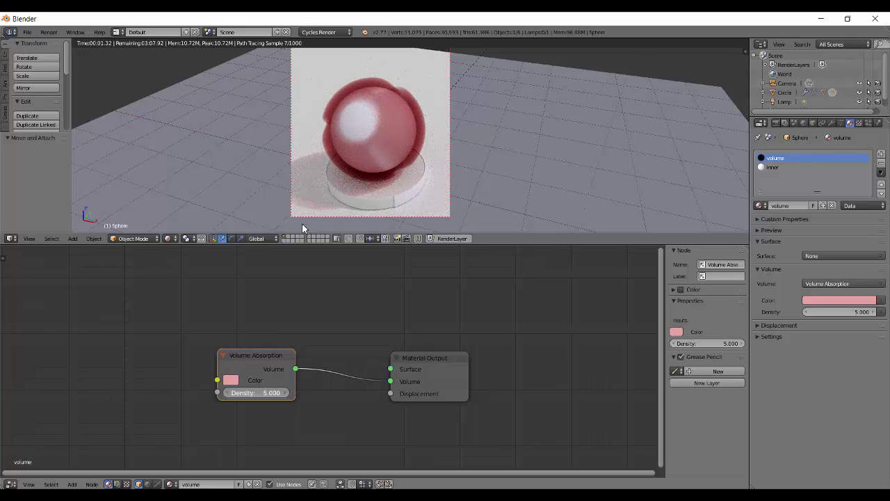
Step: Raise the pink Volume Absorption node's density to 8, then 8.5, and finally 12.2
click(255, 393)
text(8)
key(Return)
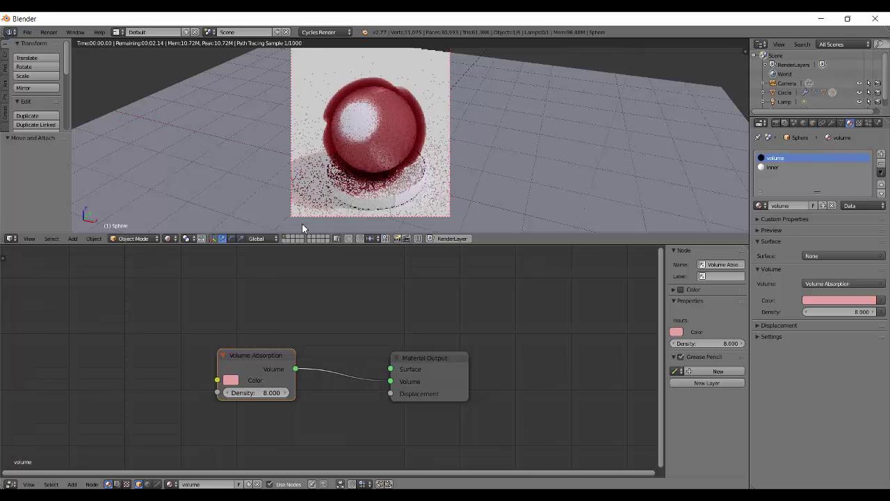
click(255, 392)
text(8.5)
key(Return)
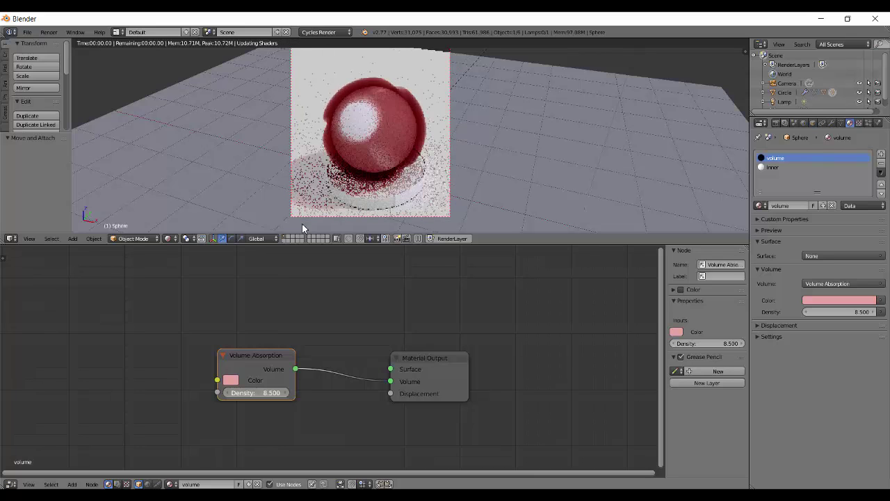
drag(255, 392, 281, 392)
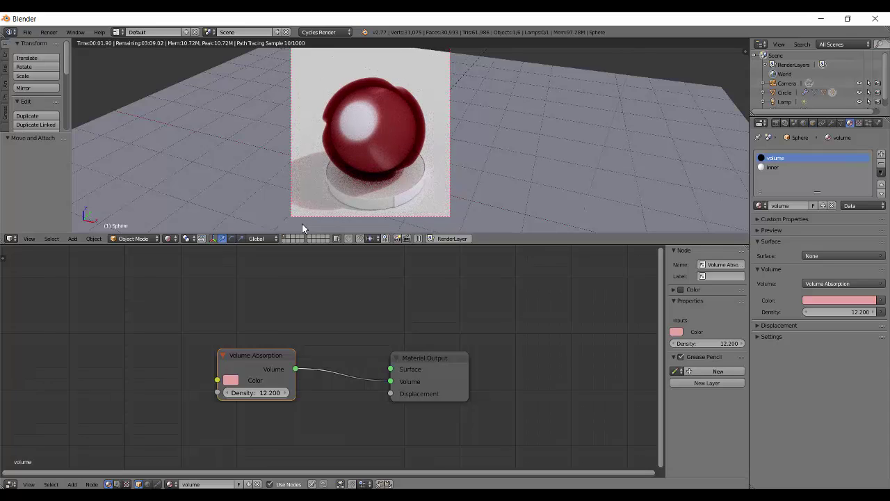
Step: Add a Volume Scatter node below the Volume Absorption node and connect it to the Material Output's Volume input
drag(256, 355, 233, 281)
click(288, 330)
key(shift+a)
mouse_move(259, 322)
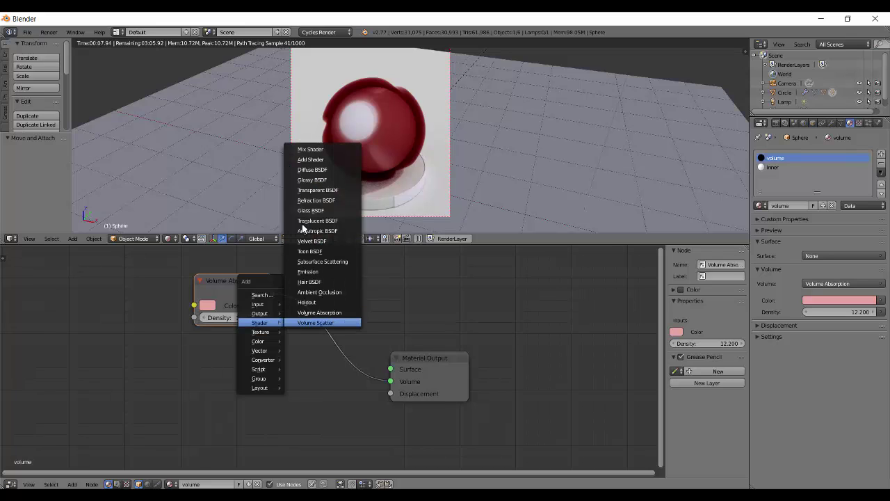
click(316, 322)
click(209, 364)
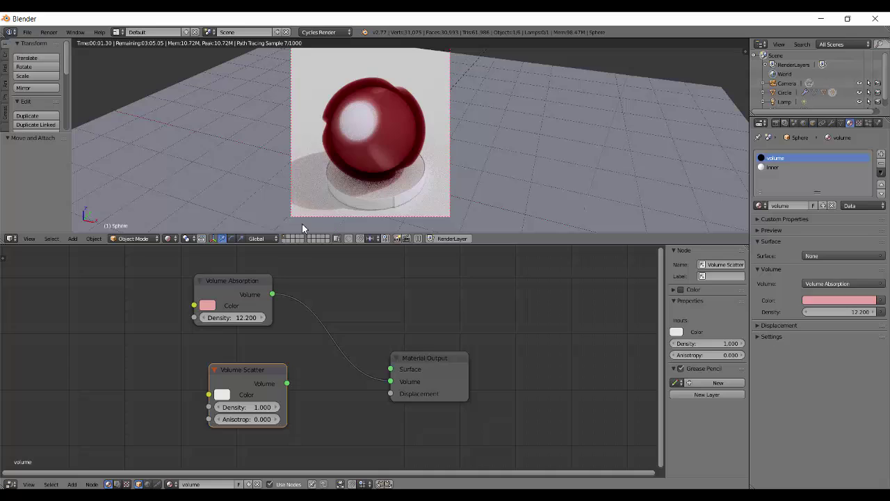
drag(286, 383, 390, 381)
drag(248, 370, 211, 378)
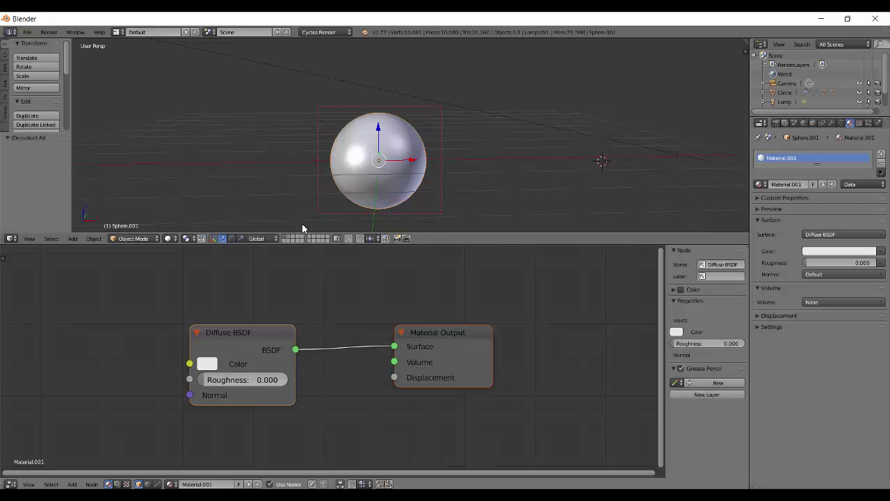
Step: In the single-sphere scene, replace the Diffuse BSDF with a Volume Scatter node linked to the Material Output's Volume input
middle_drag(323, 359, 343, 362)
key(a)
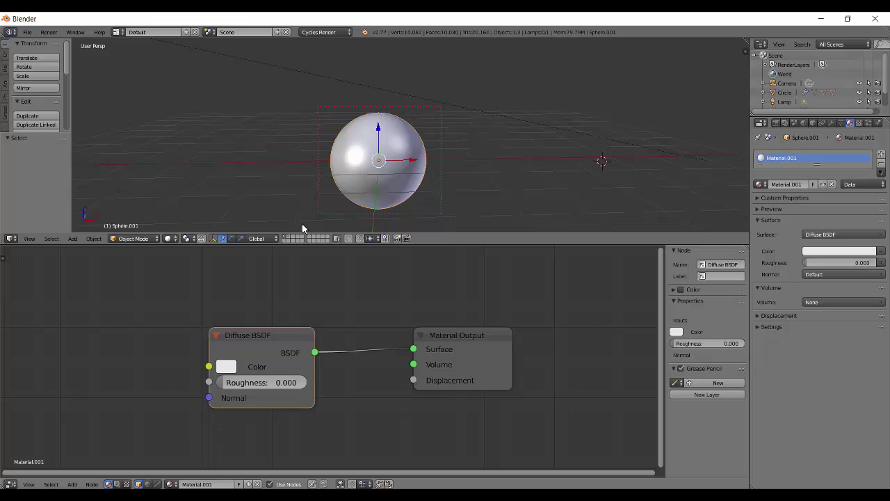
key(x)
key(shift+a)
click(300, 330)
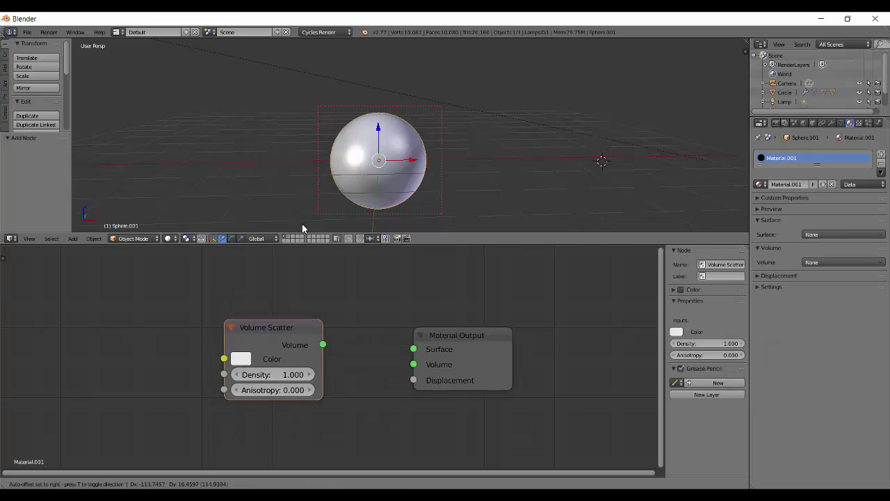
click(172, 316)
ctrl+shift+click(215, 330)
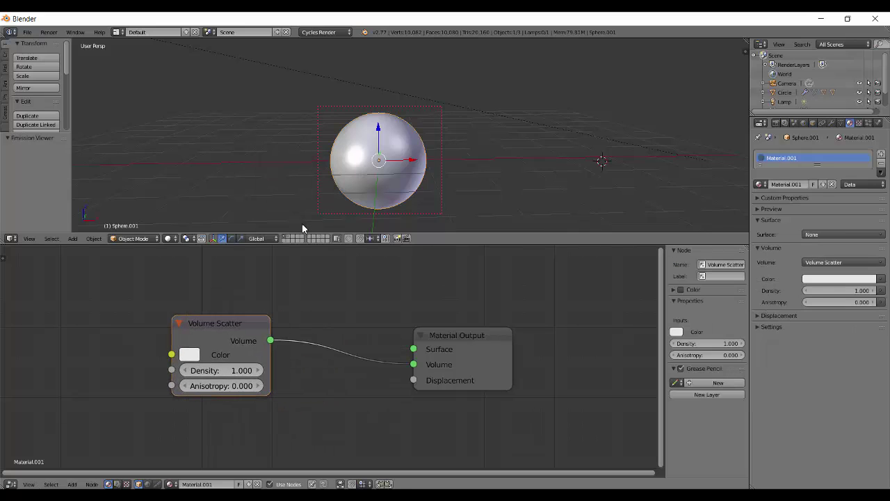
drag(215, 323, 236, 328)
mouse_move(413, 363)
mouse_down()
mouse_move(398, 370)
mouse_move(413, 364)
mouse_up()
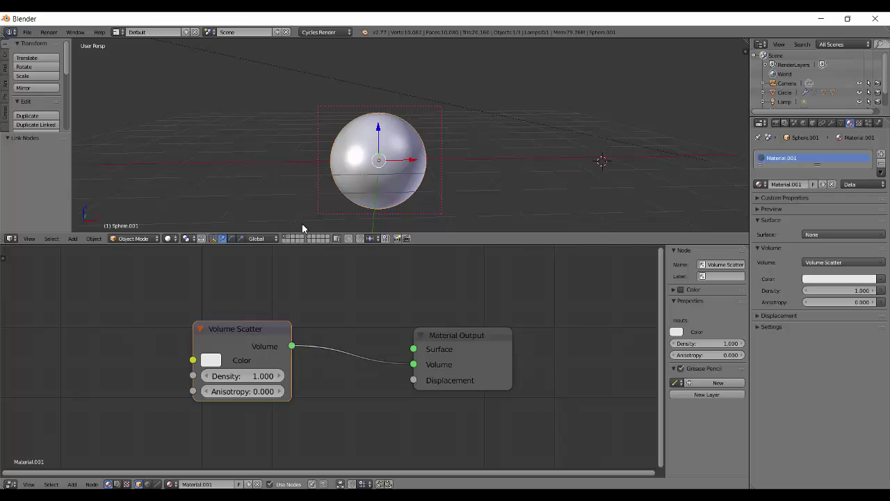
Step: Turn on rendered shading in the 3D view and inspect the Volume Scatter sphere up close and from afar
key(shift+z)
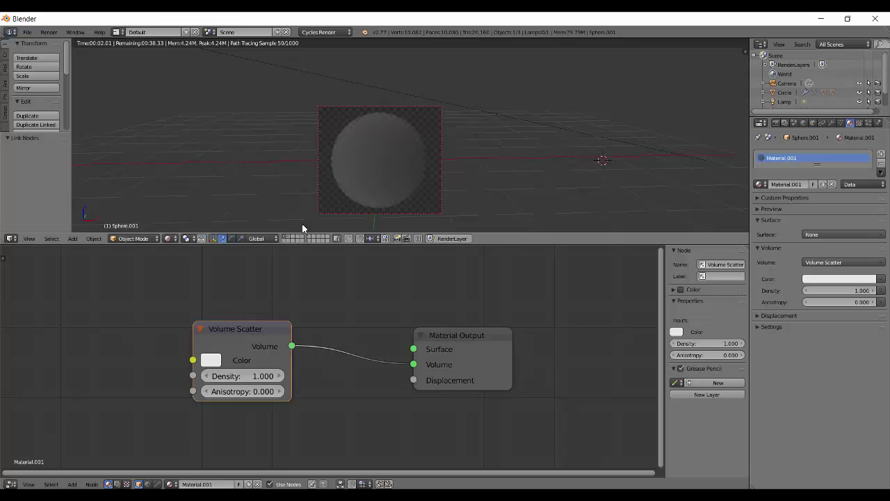
middle_drag(303, 229, 302, 228)
scroll(302, 229, down, 4)
scroll(303, 229, up, 10)
scroll(303, 229, down, 4)
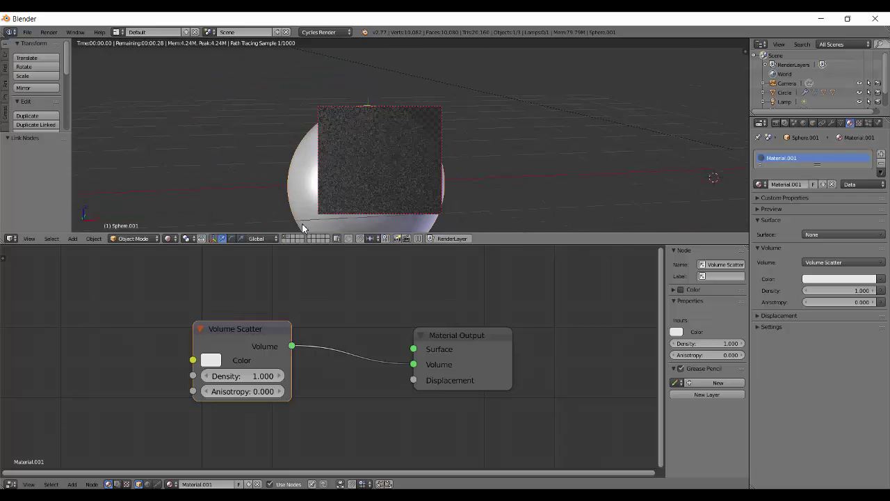
scroll(302, 228, down, 3)
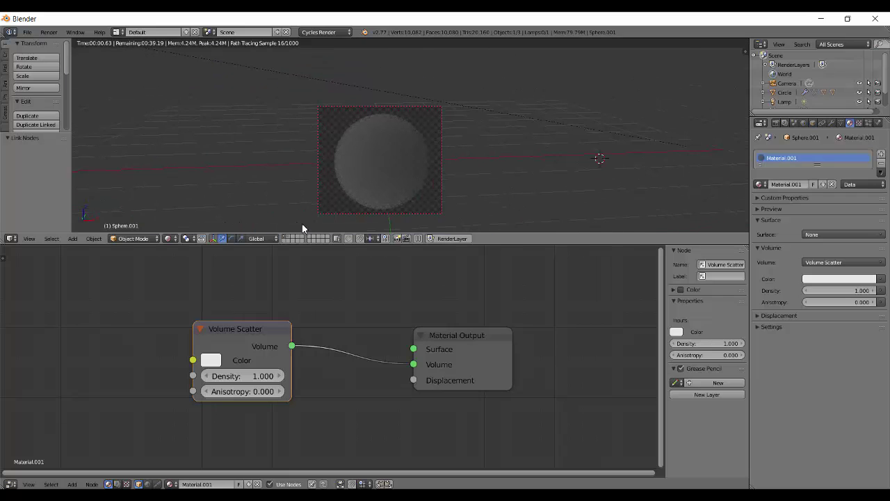
Step: Try Volume Scatter densities of 5.2 and then 12.9 on the rendered sphere
drag(243, 376, 272, 376)
scroll(302, 229, up, 1)
scroll(302, 229, down, 2)
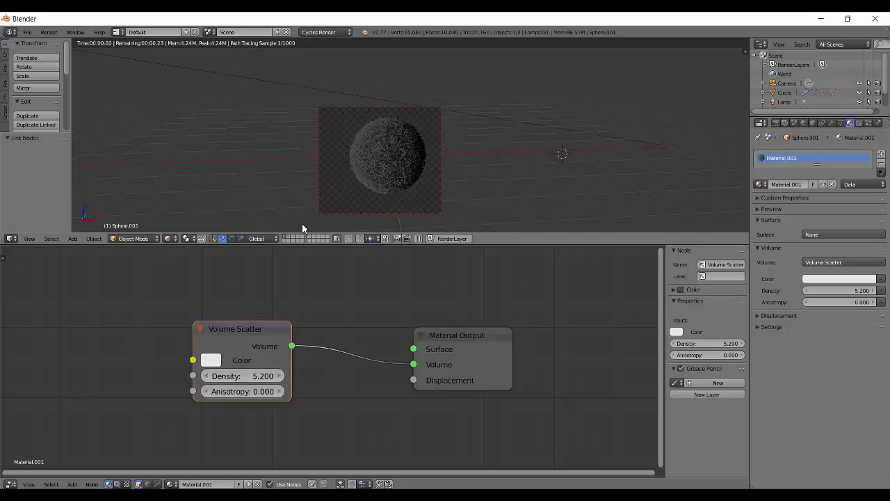
click(303, 228)
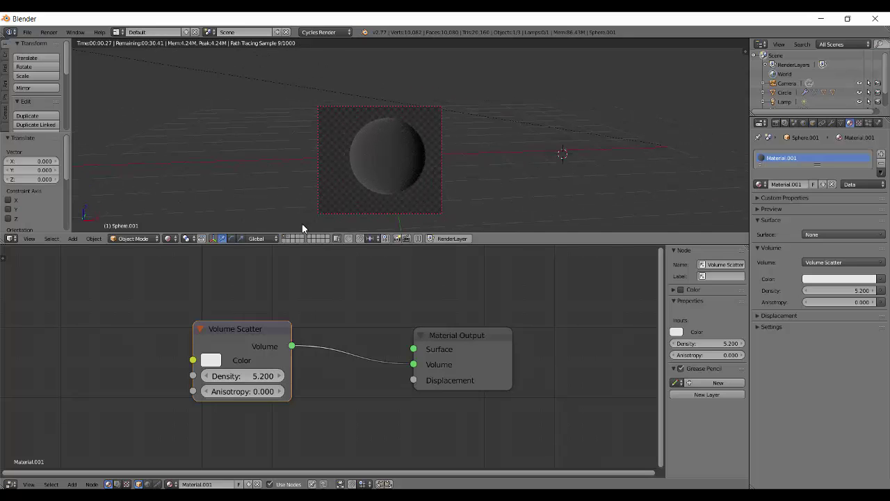
mouse_move(263, 375)
mouse_down()
mouse_move(226, 376)
mouse_move(280, 376)
mouse_up()
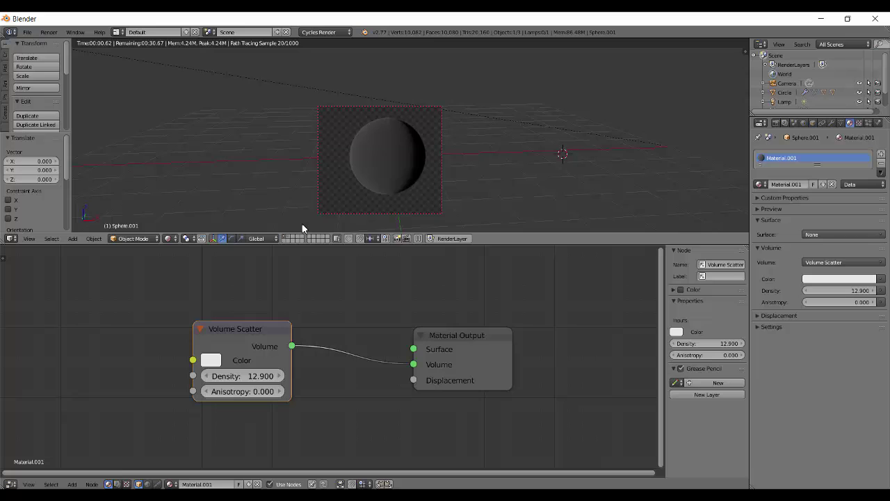
Step: Set the Volume Scatter node's density to 2
click(243, 375)
text(2.9)
key(Return)
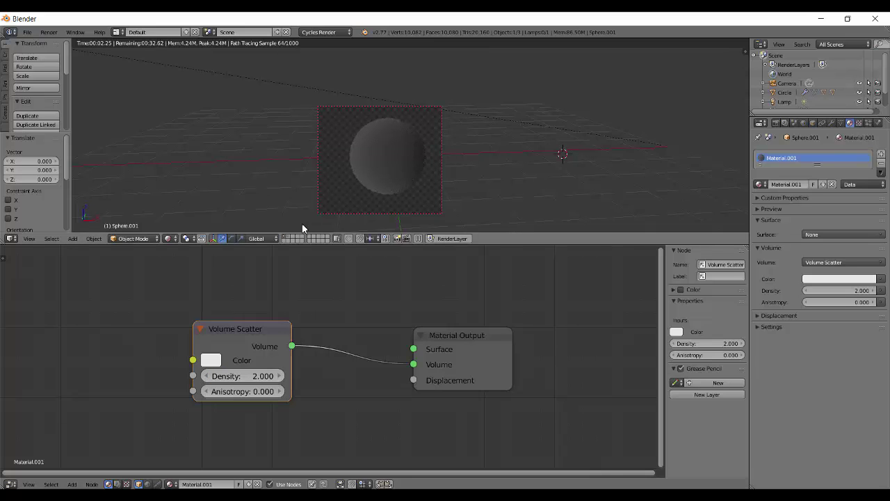
Step: Examine how the scattering sphere is lit relative to the lamp from several viewing angles
mouse_move(303, 228)
middle_down()
mouse_move(237, 228)
mouse_move(166, 177)
mouse_move(296, 241)
mouse_move(362, 235)
mouse_move(452, 245)
mouse_move(397, 261)
mouse_move(407, 250)
middle_up()
shift+middle_drag(303, 228, 314, 249)
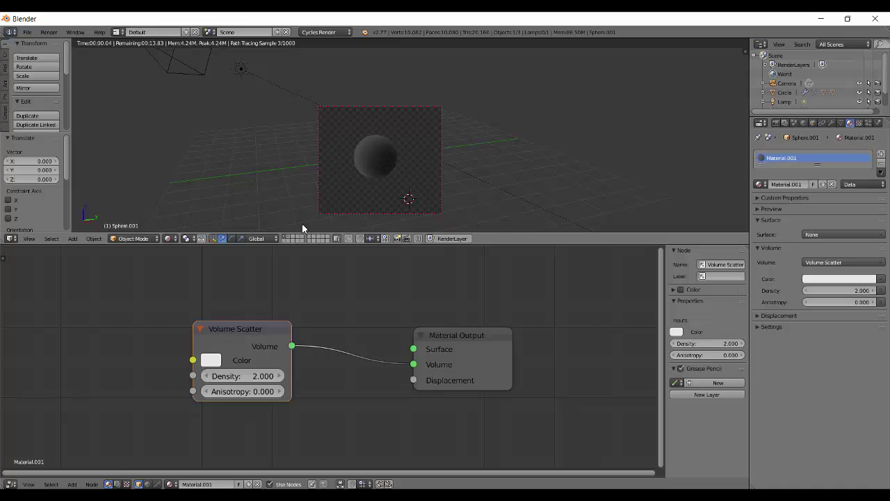
right_click(241, 69)
right_click(375, 156)
middle_drag(375, 156, 320, 139)
mouse_move(302, 228)
middle_down()
mouse_move(418, 228)
mouse_move(438, 201)
middle_up()
scroll(302, 228, up, 3)
shift+middle_drag(303, 228, 290, 187)
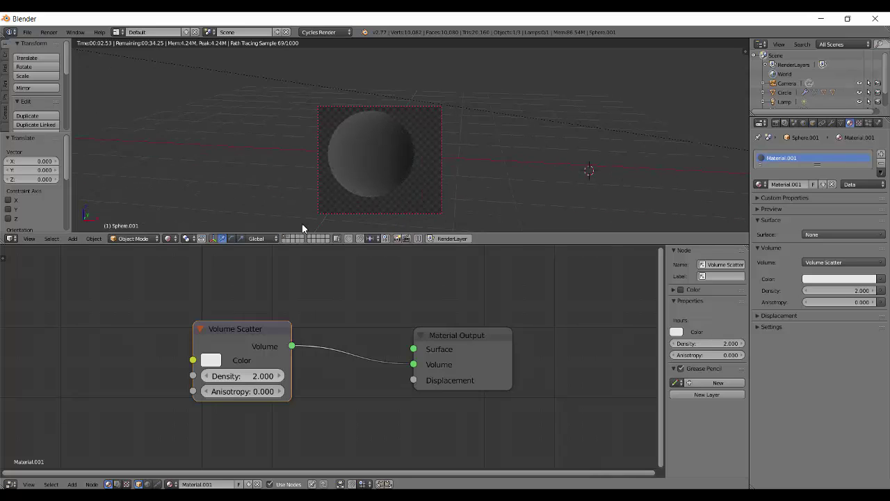
Step: Set the Volume Scatter's anisotropy to 1 and check the rendered sphere from different sides relative to the lamp
drag(242, 390, 285, 390)
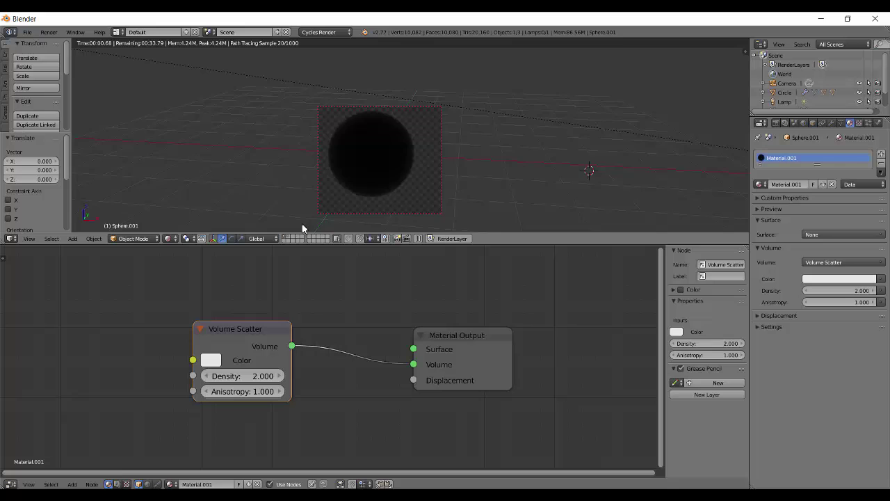
middle_drag(302, 228, 146, 228)
key(KP_6)
key(KP_6)
key(KP_6)
key(KP_6)
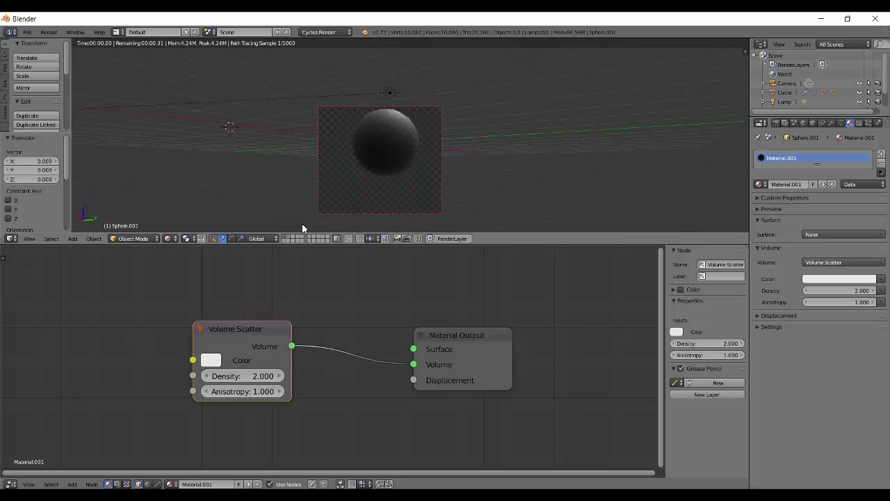
key(KP_6)
key(KP_6)
key(KP_6)
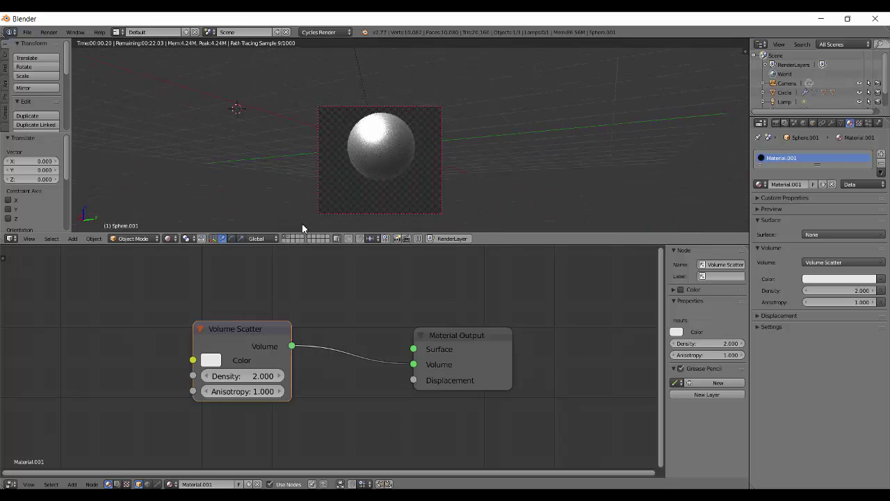
key(KP_6)
key(KP_6)
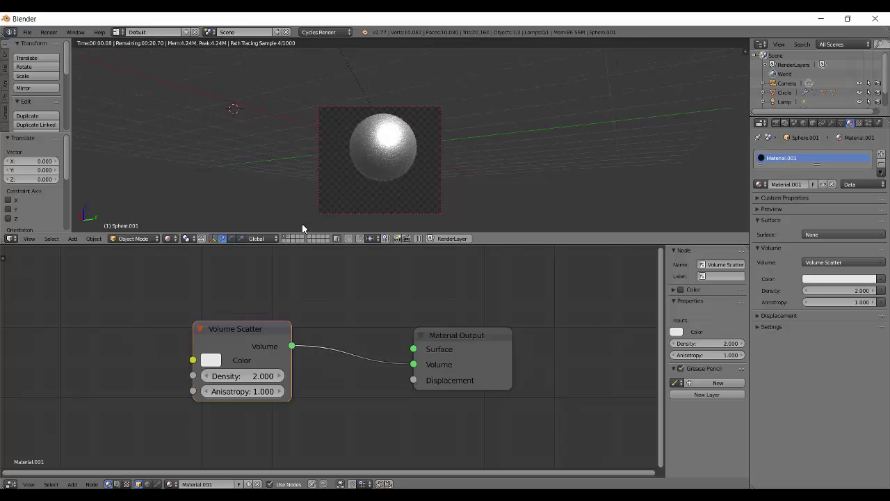
key(KP_6)
key(KP_6)
key(KP_6)
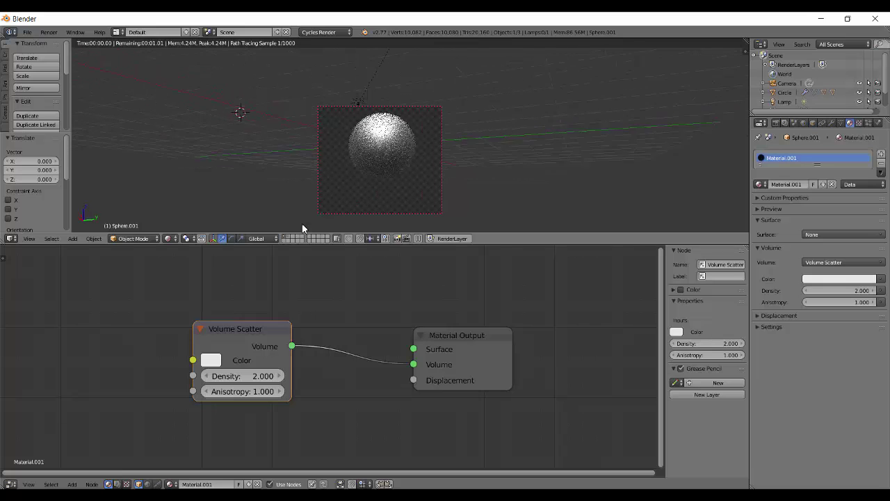
key(KP_6)
key(KP_6)
key(KP_6)
key(KP_6)
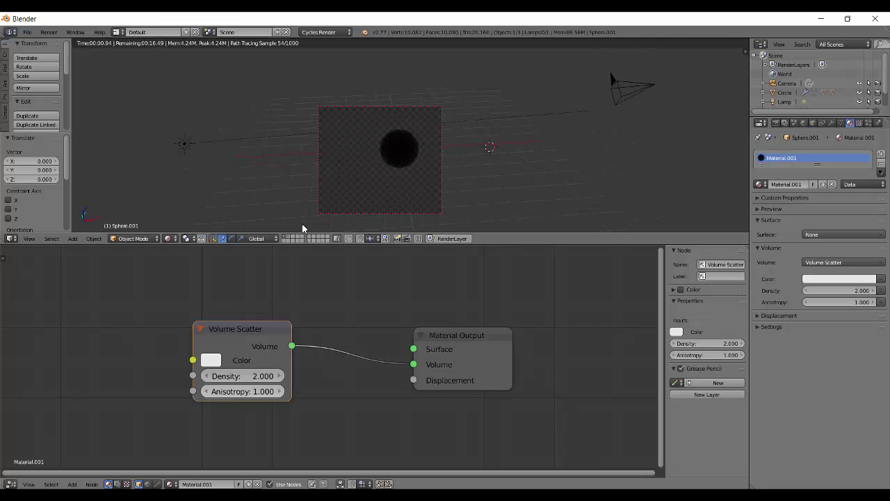
Step: Set the Volume Scatter's anisotropy to -1 and check the rendered sphere from different sides relative to the lamp
key(minus)
key(KP_6)
key(KP_6)
key(KP_6)
key(KP_6)
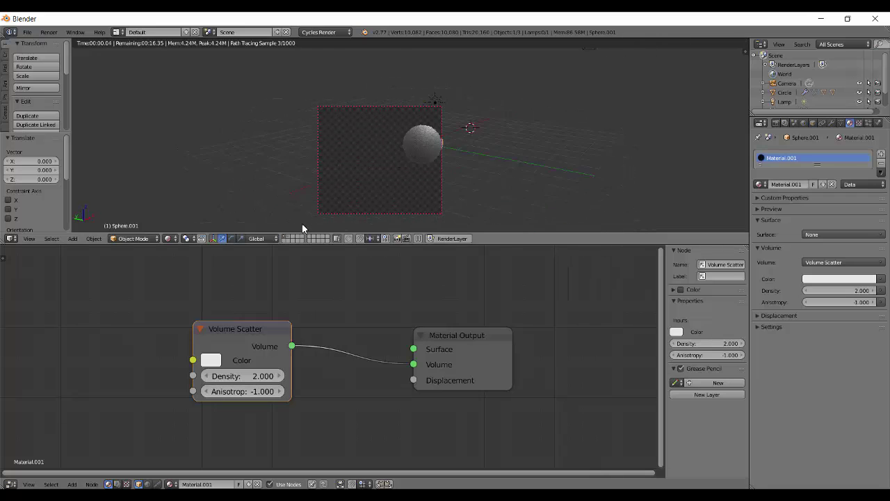
key(KP_6)
key(KP_6)
key(KP_6)
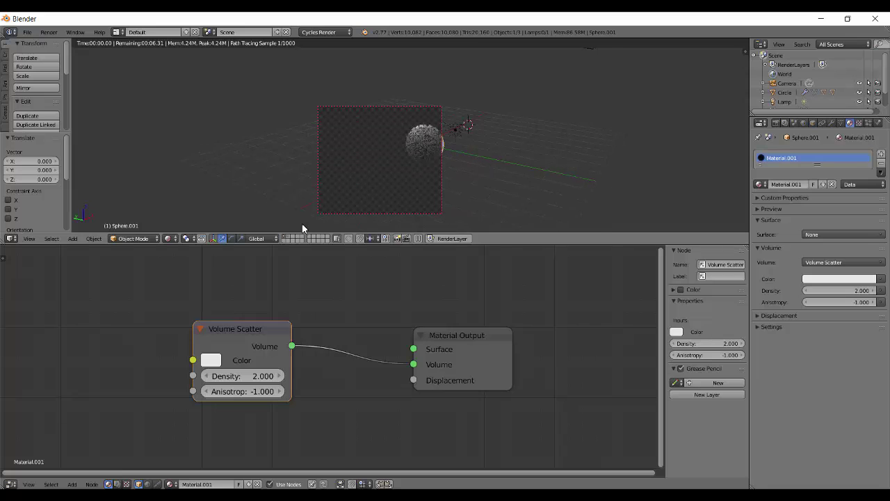
Step: Examine the rendered Volume Scatter sphere all the way around to compare its lit and dark sides relative to the lamp
key(KP_6)
key(KP_6)
key(KP_6)
key(KP_6)
key(KP_6)
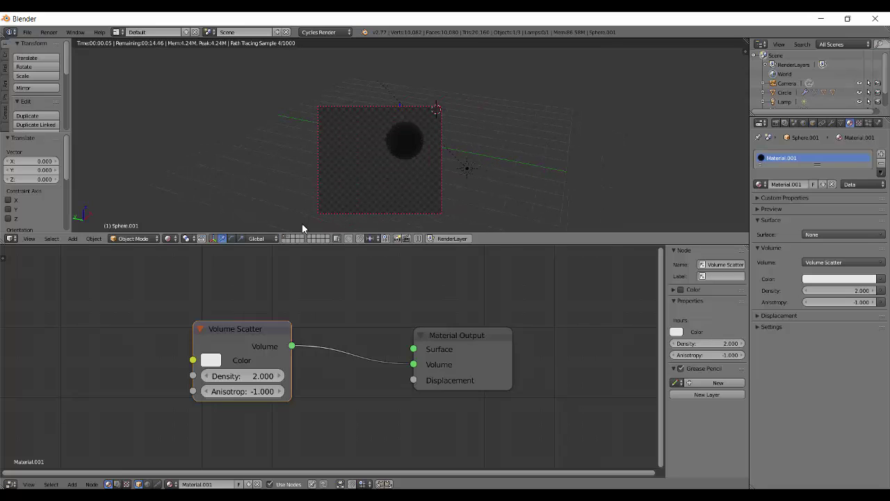
key(KP_6)
key(KP_6)
key(KP_6)
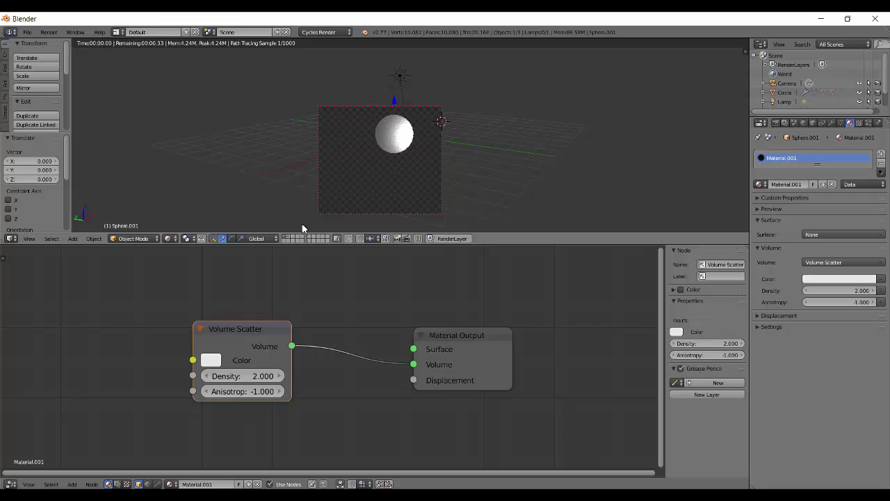
key(KP_6)
key(KP_6)
key(KP_6)
key(KP_6)
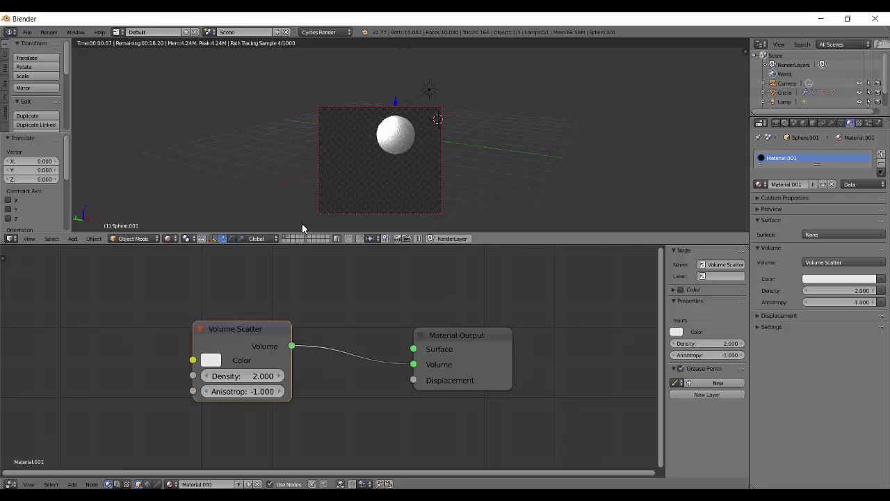
key(KP_6)
key(KP_6)
key(KP_6)
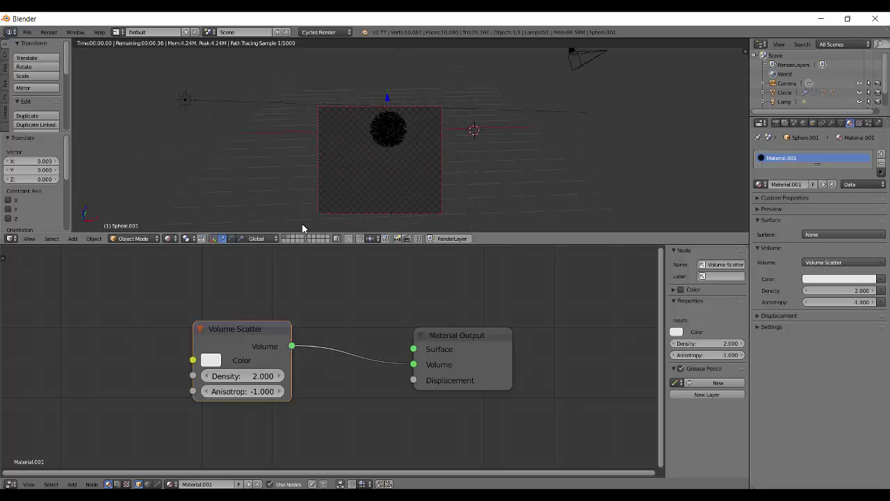
Step: Set the Volume Scatter's anisotropy to -0.6 and check the rendered sphere from different sides relative to the lamp
click(278, 391)
click(278, 391)
click(278, 391)
click(278, 391)
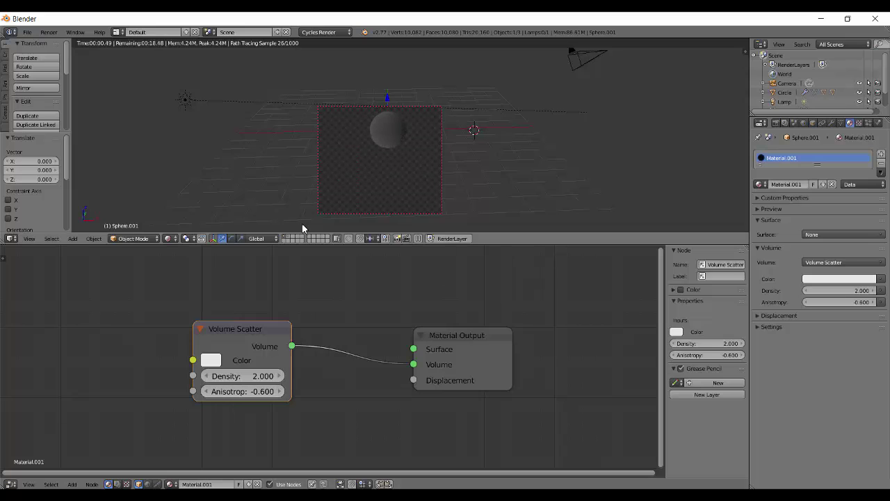
mouse_move(303, 228)
middle_down()
mouse_move(382, 228)
mouse_move(240, 267)
middle_up()
scroll(302, 228, up, 5)
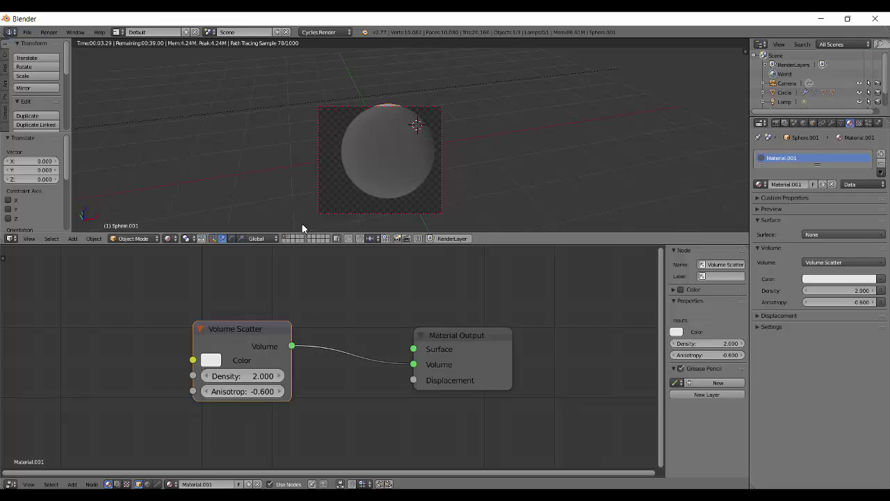
key(KP_6)
key(KP_6)
key(KP_6)
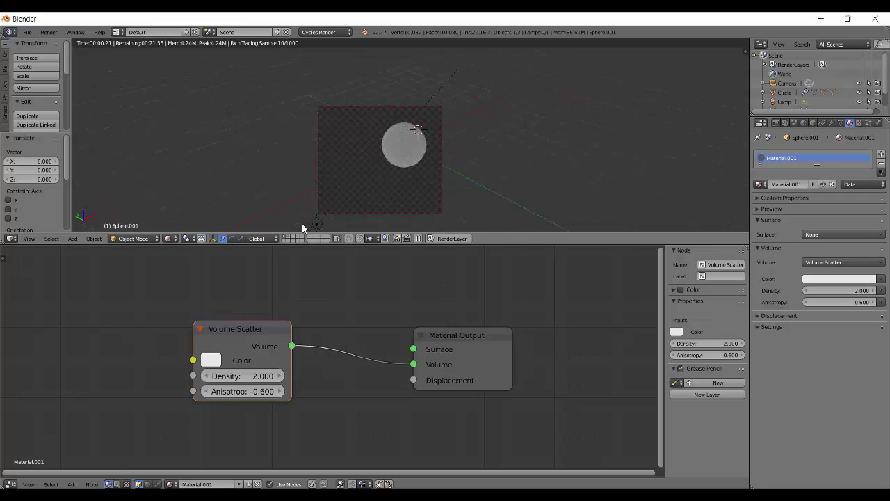
key(KP_4)
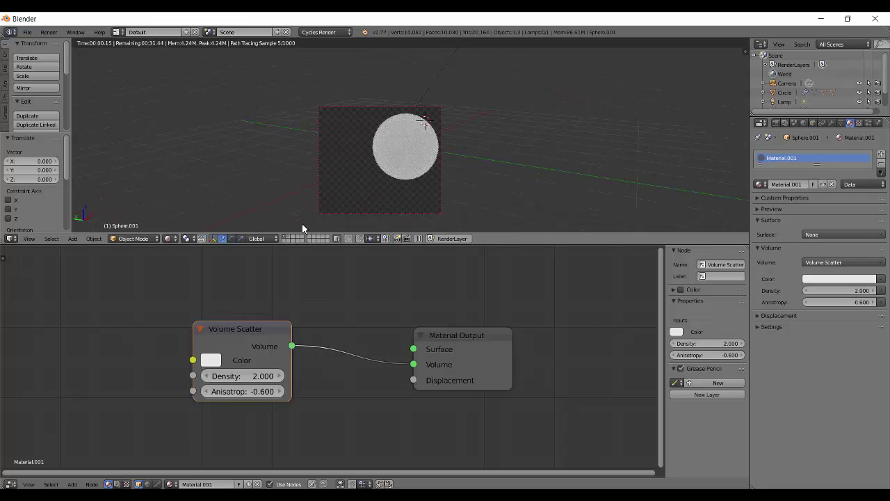
Step: Set the Volume Scatter's anisotropy to 0.2 and check the rendered sphere from another side
mouse_move(242, 391)
mouse_down()
mouse_move(309, 391)
mouse_move(242, 391)
mouse_move(276, 391)
mouse_up()
mouse_move(302, 229)
middle_down()
mouse_move(188, 215)
mouse_move(243, 188)
mouse_move(156, 213)
middle_up()
key(KP_4)
key(KP_4)
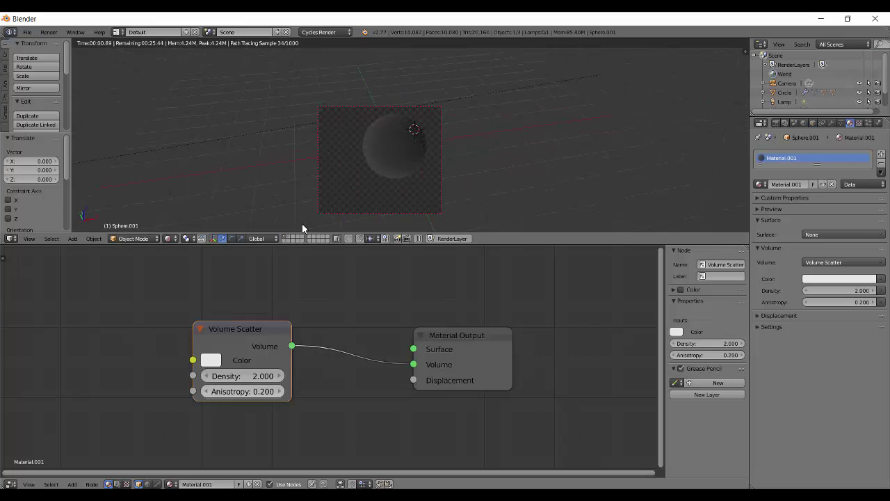
Step: In solid shading, add a cube, scale it to about 0.684 and move it into the scattering sphere
key(shift+z)
key(shift+a)
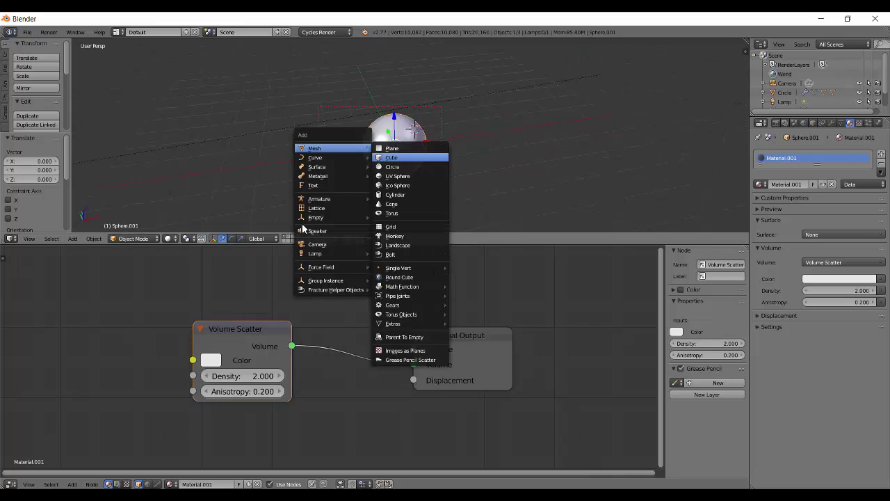
click(391, 157)
key(s)
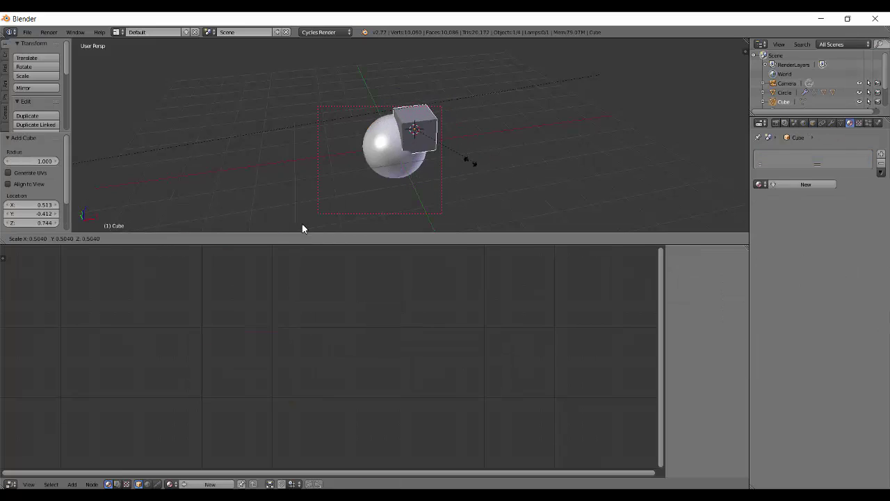
key(Escape)
key(s)
click(303, 228)
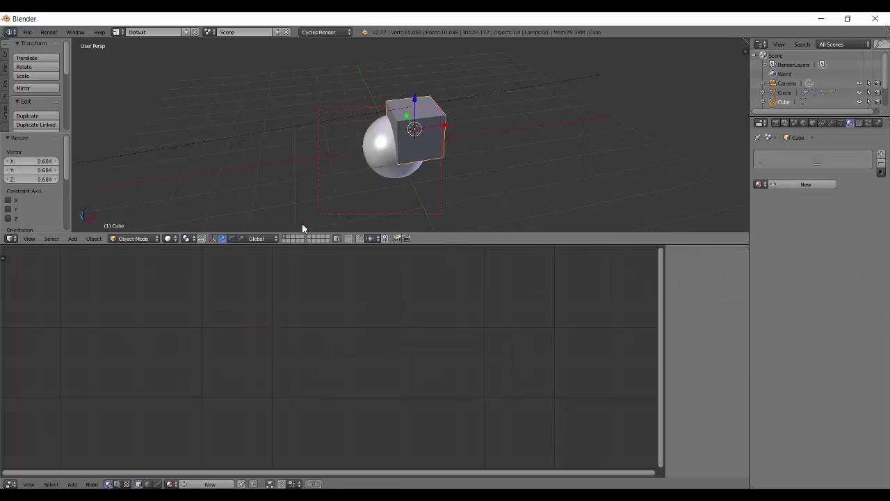
key(g)
click(303, 228)
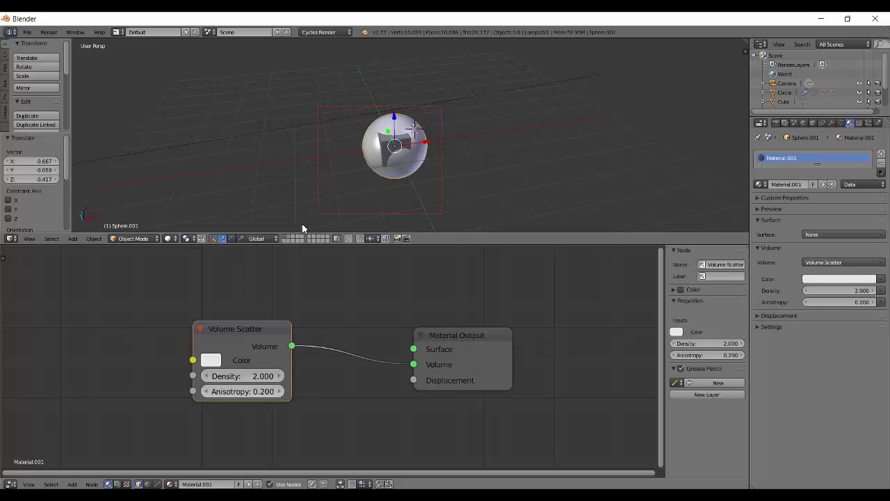
Step: Set the sphere's Volume Scatter colour to red (H 0.989, S 0.774, V 0.906) and preview it rendered
click(211, 360)
click(306, 221)
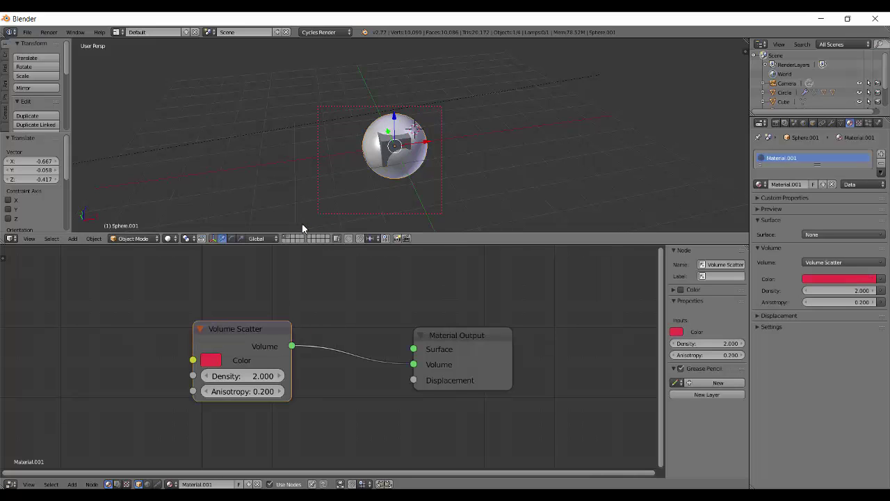
key(shift+z)
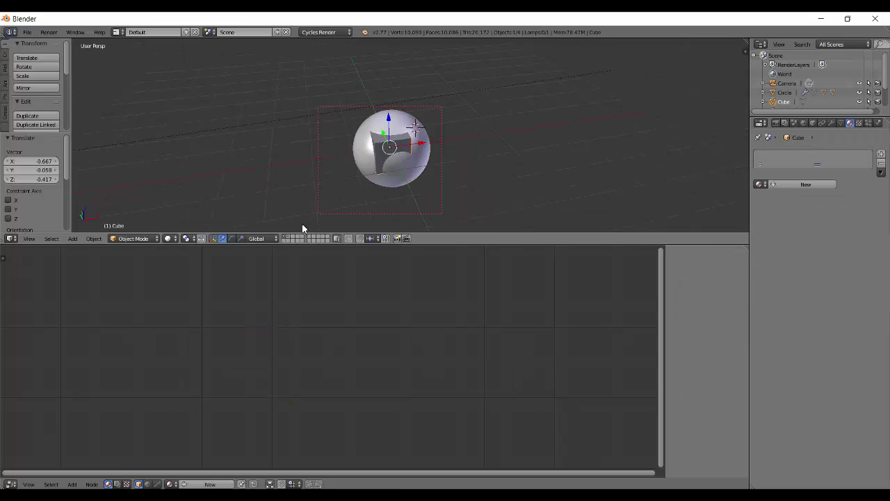
Step: From the front view, shrink the cube and centre it inside the sphere, moving it about 0.158 in X and -0.316 in Z, and preview it rendered
key(KP_1)
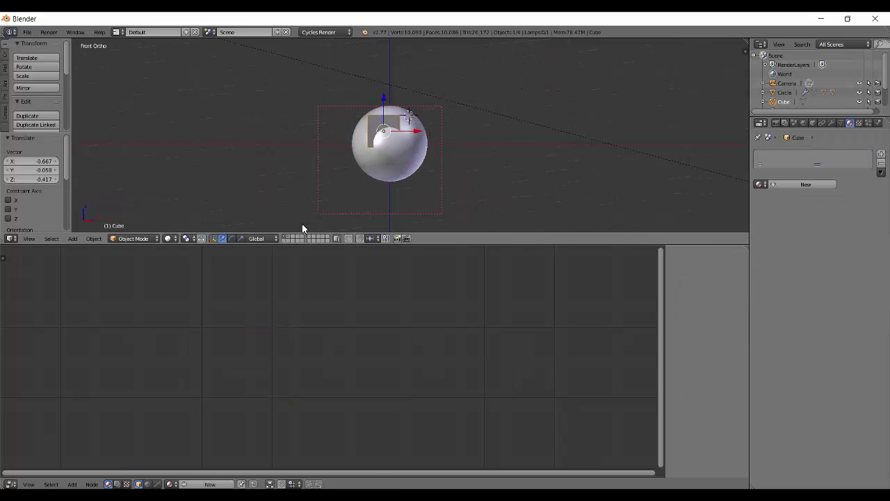
key(s)
click(475, 168)
key(g)
click(459, 173)
key(z)
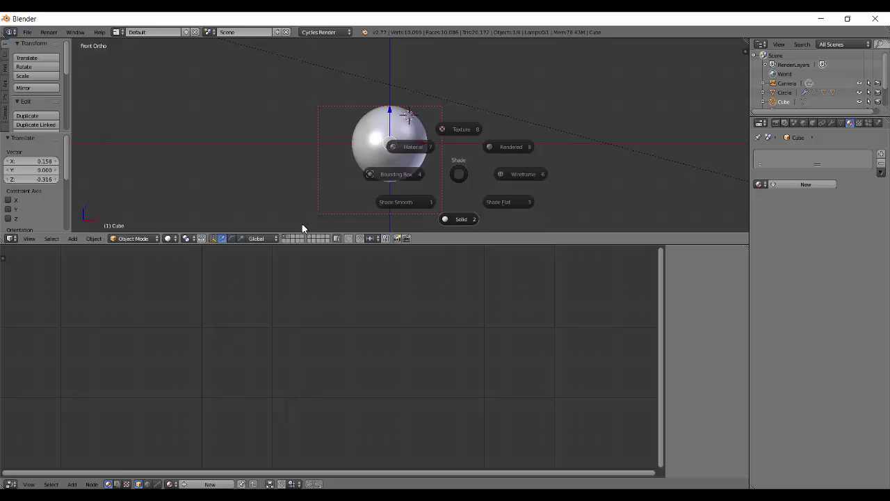
key(6)
key(shift+z)
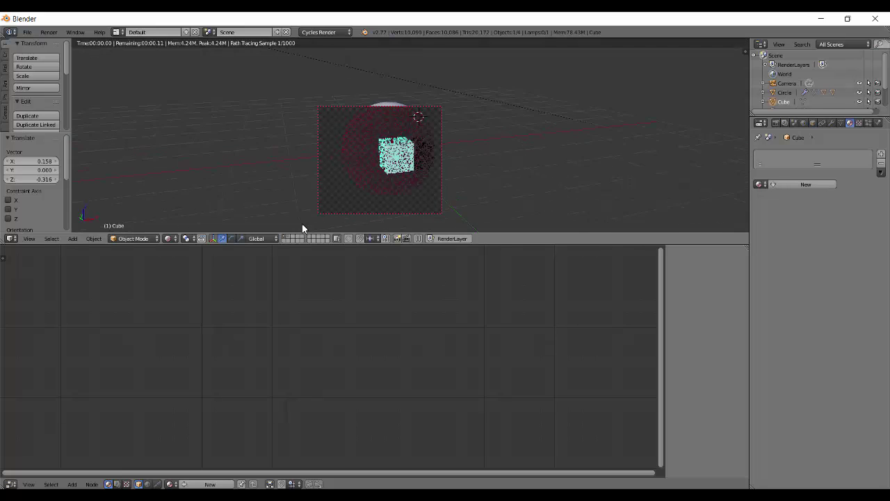
Step: Select the sphere and set its Volume Scatter colour to fully saturated cyan (H 0.504, S 1, V 1)
right_click(303, 228)
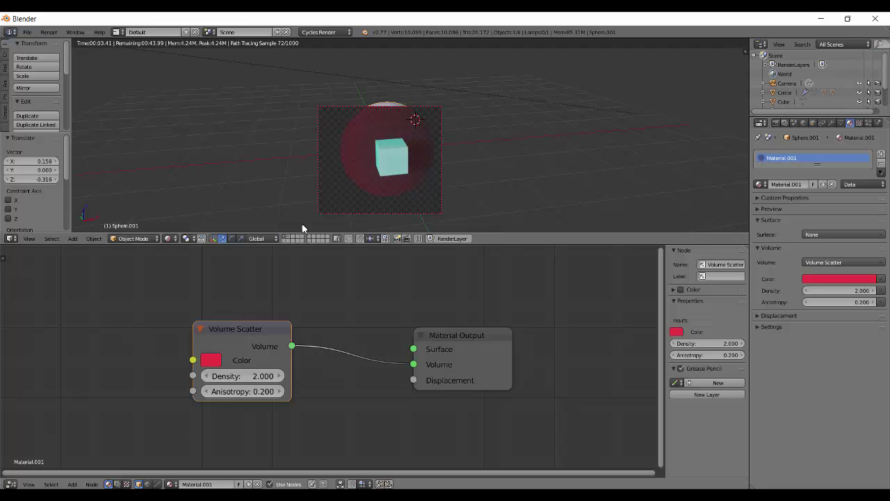
click(211, 360)
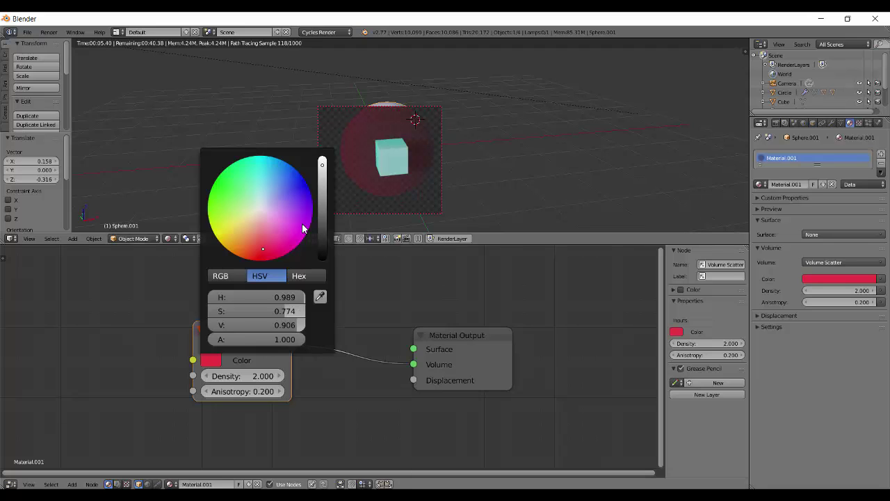
mouse_move(261, 159)
mouse_down()
mouse_move(265, 167)
mouse_move(261, 155)
mouse_up()
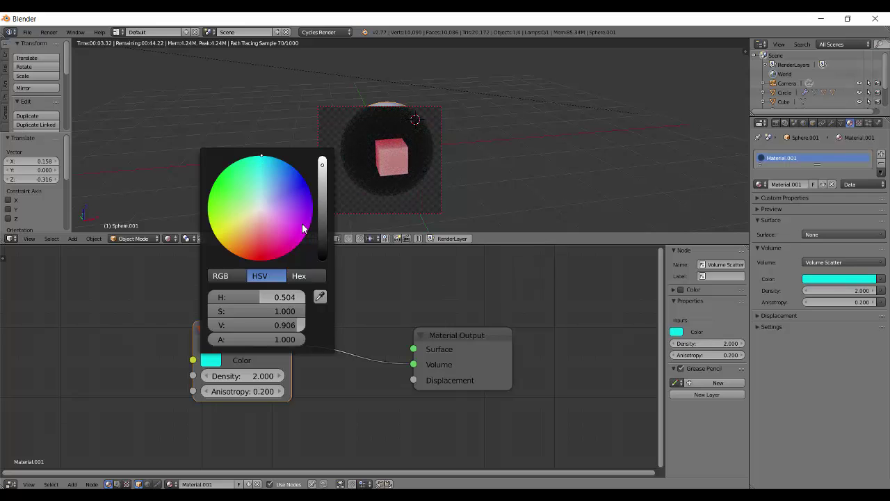
click(211, 359)
scroll(303, 229, up, 2)
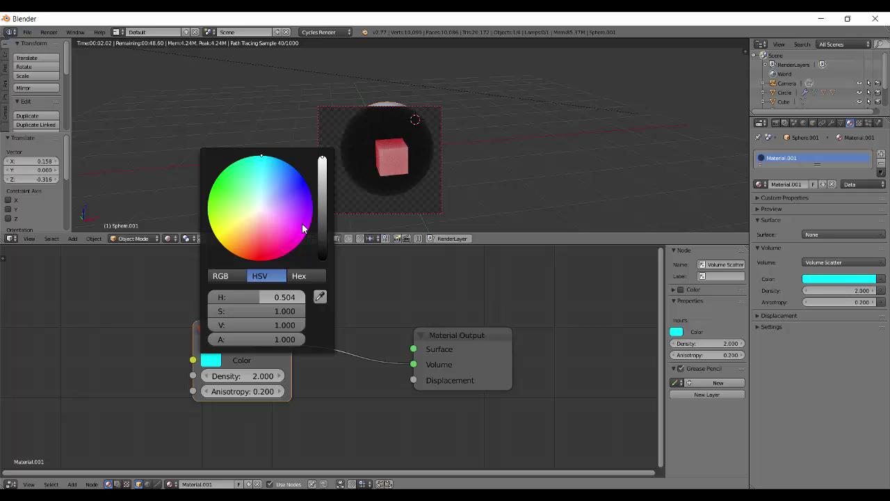
Step: Set the Volume Scatter colour to blue-violet and switch to the node.jpg image in Windows Photo Viewer
mouse_move(303, 228)
mouse_down()
mouse_move(295, 197)
mouse_move(248, 209)
mouse_move(303, 191)
mouse_move(294, 190)
mouse_up()
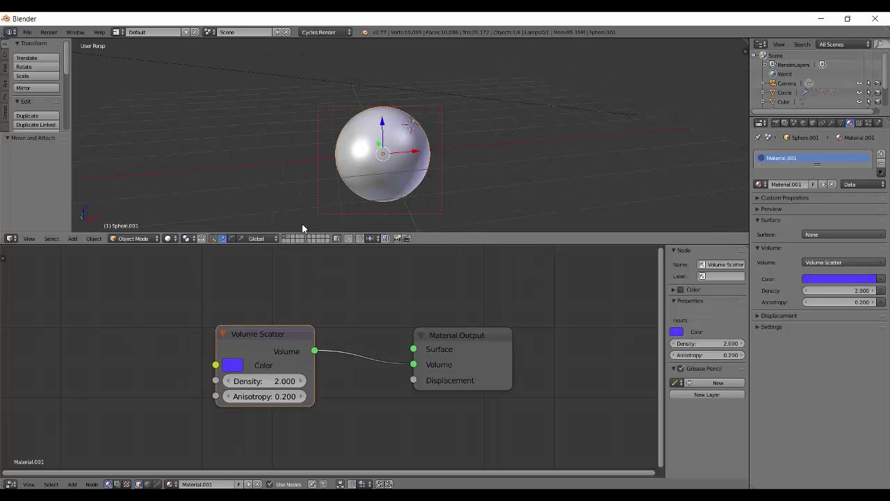
key(alt+Tab)
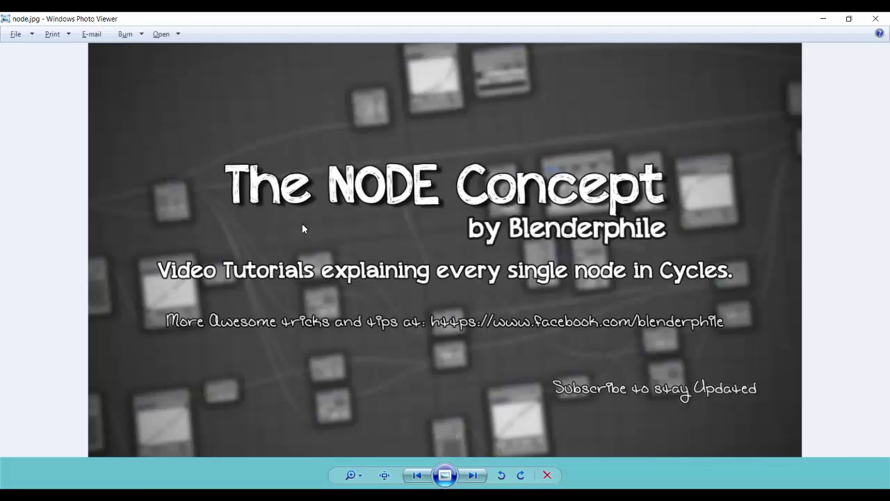